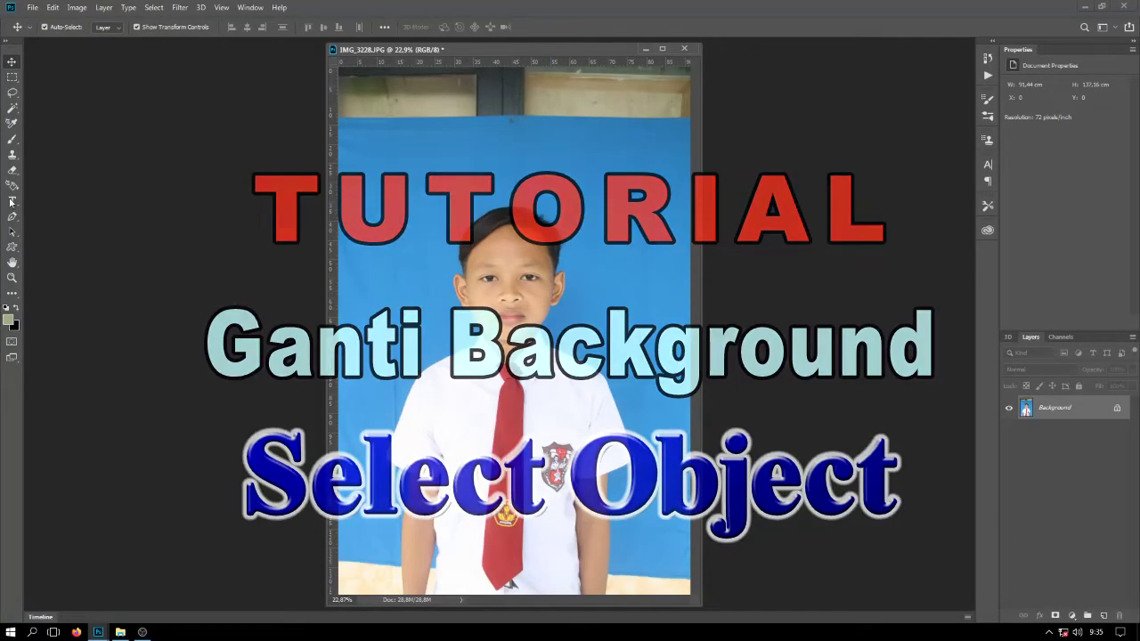
Choose the Polygonal Lasso, go full-screen with F, and duplicate the background into Layer 1
left_click(11, 93)
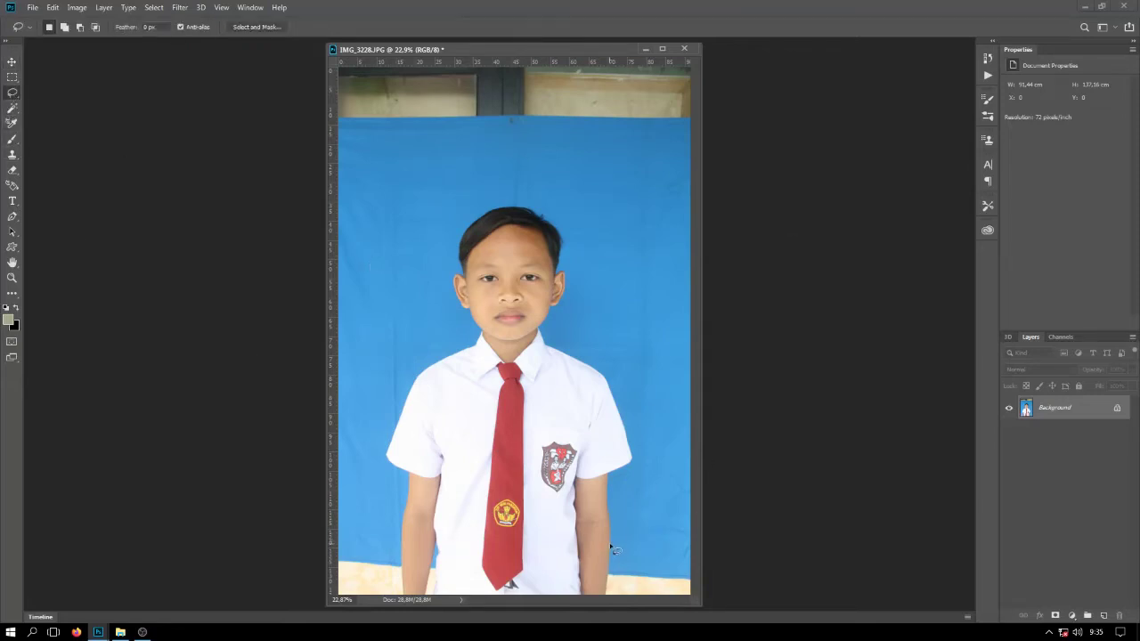
right_click(16, 94)
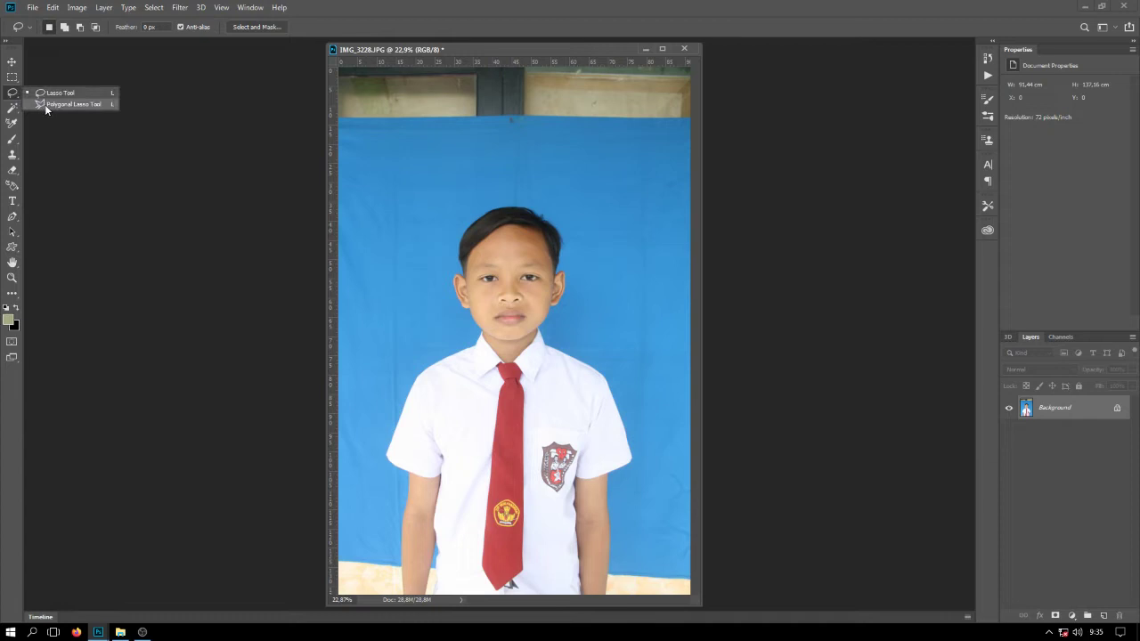
left_click(46, 105)
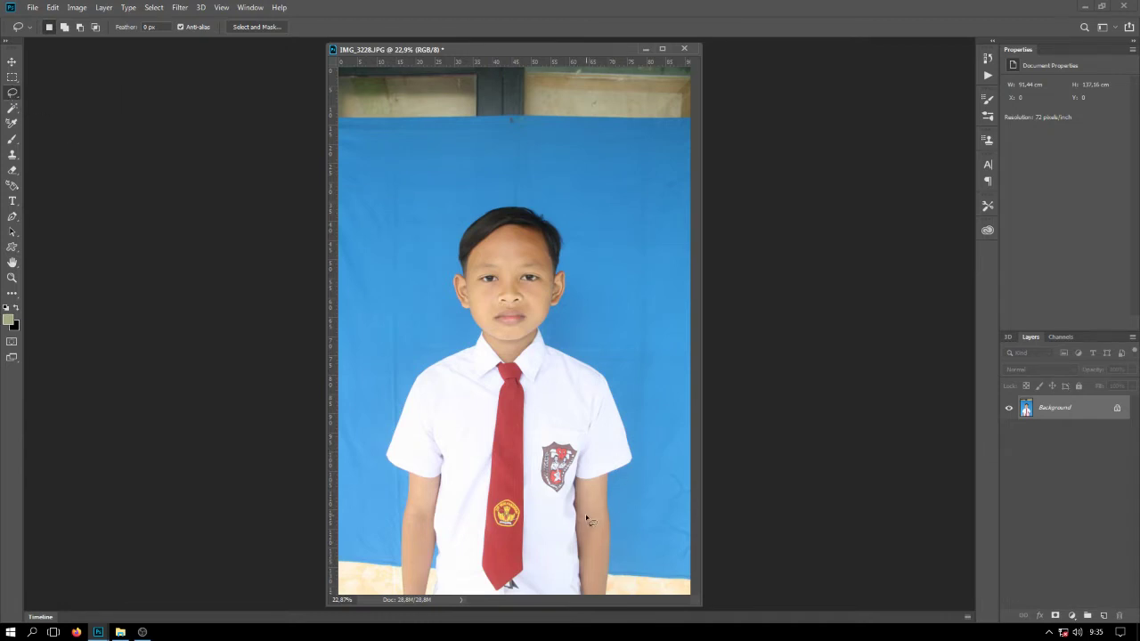
key("f")
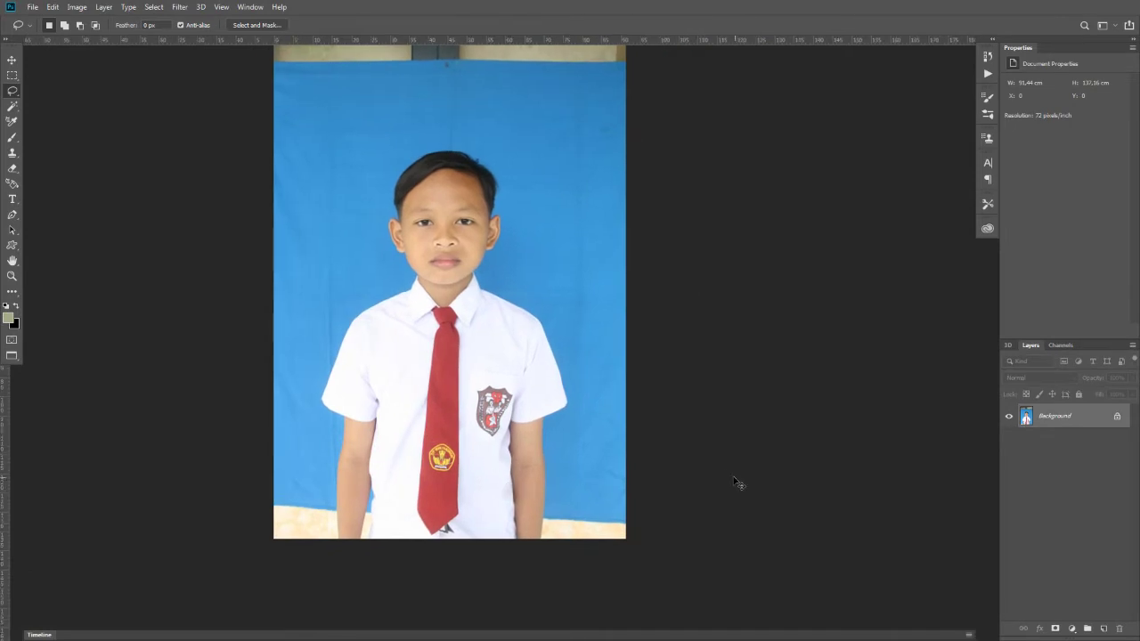
key("ctrl+j")
scroll(618, 485, "up", 1)
scroll(610, 491, "up", 3)
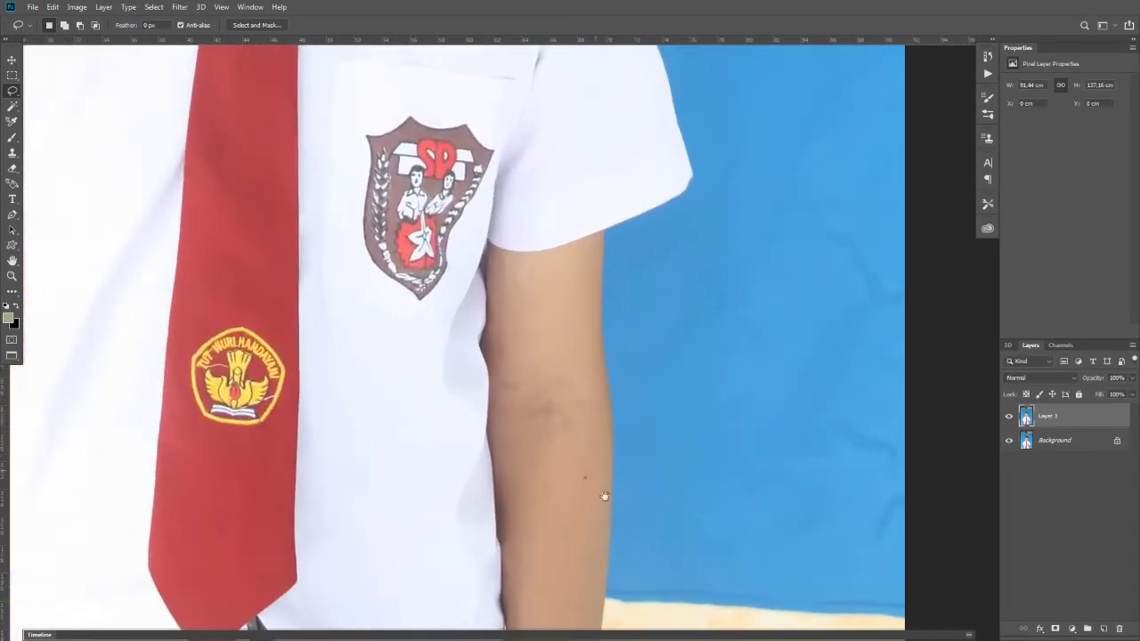
Draw and discard a trial outline along the arm, then switch to the Magnetic Lasso
left_click_drag(611, 433, 595, 350)
left_click_drag(609, 262, 674, 195)
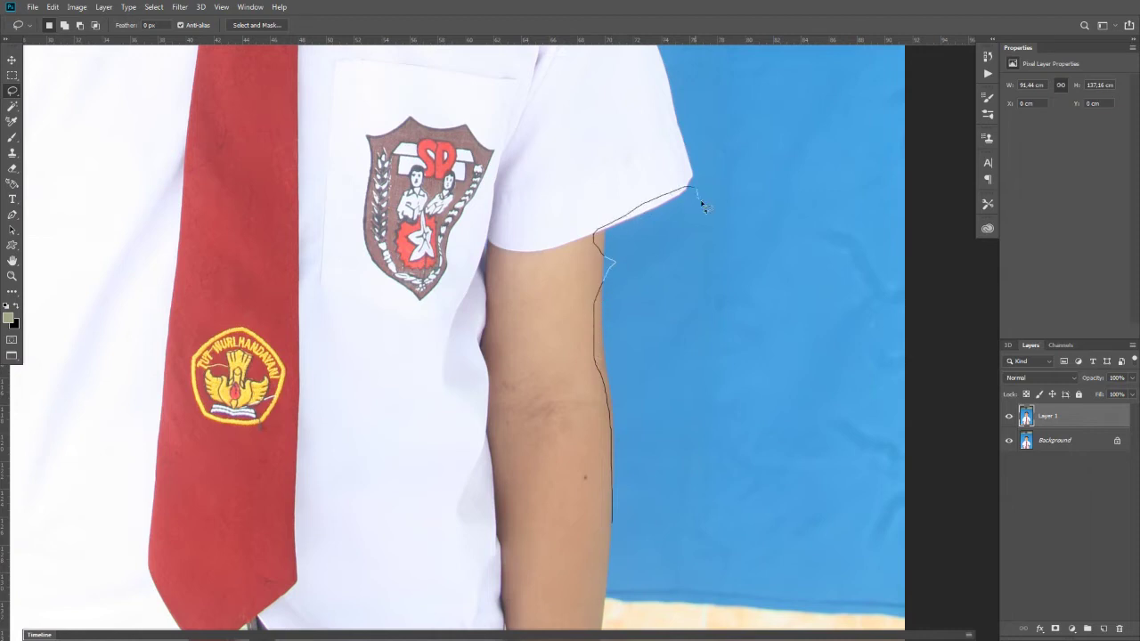
left_click_drag(648, 134, 567, 457)
key("ctrl+d")
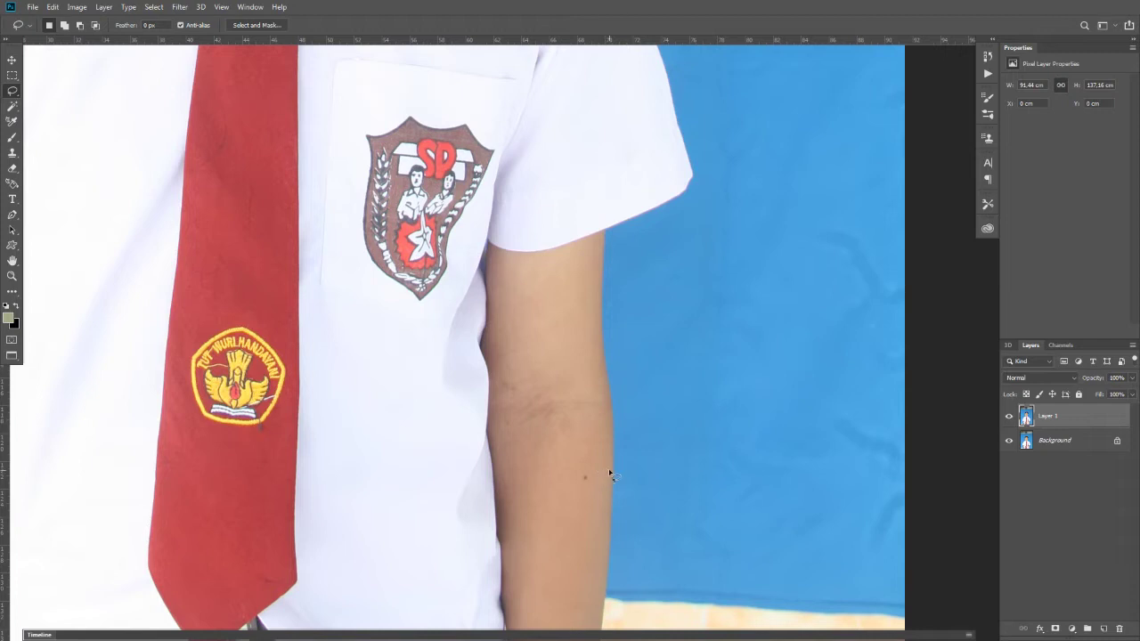
key("shift+l")
key("shift+l")
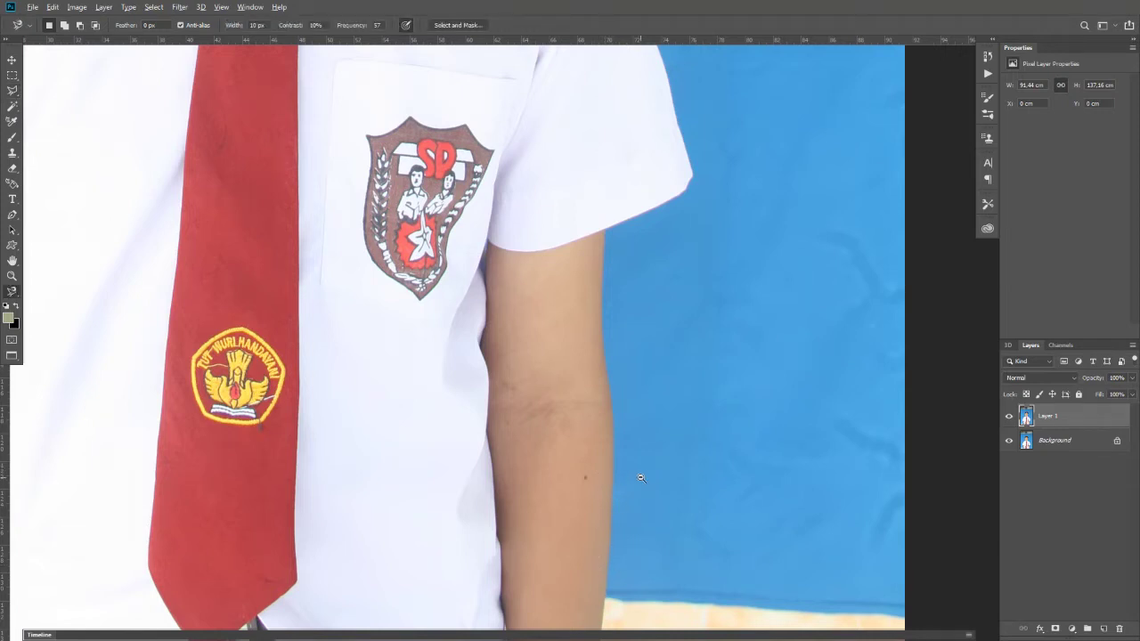
Start the magnetic outline at the bottom of the arm and zoom in on the boy
scroll(640, 478, "down", 3)
left_click(611, 531)
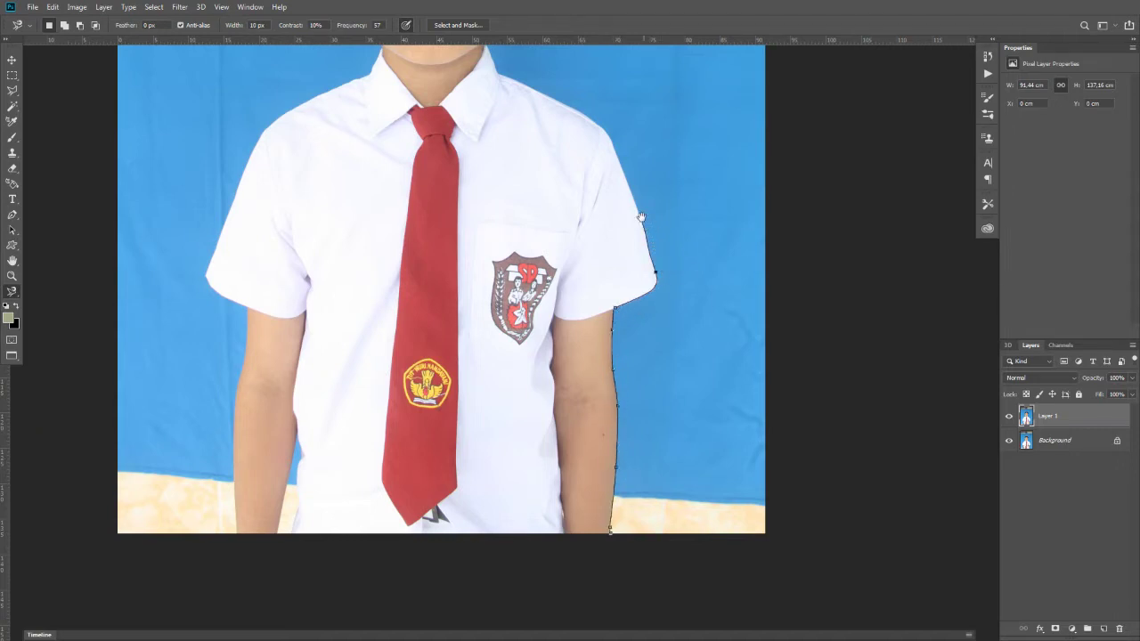
scroll(623, 267, "up", 5)
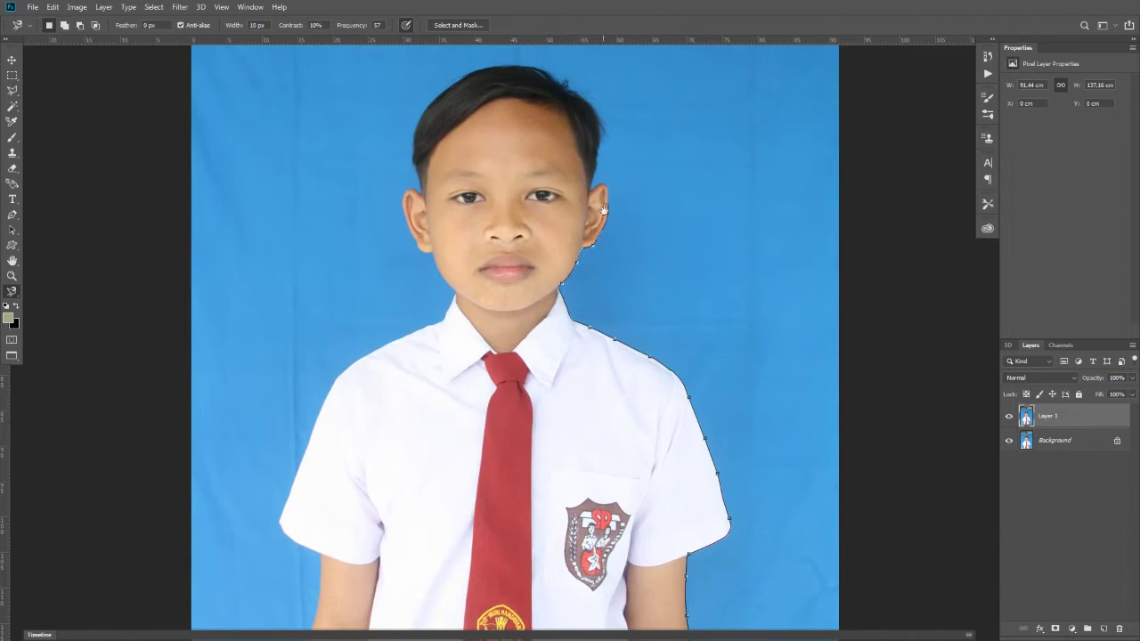
scroll(571, 287, "up", 3)
scroll(623, 314, "up", 1)
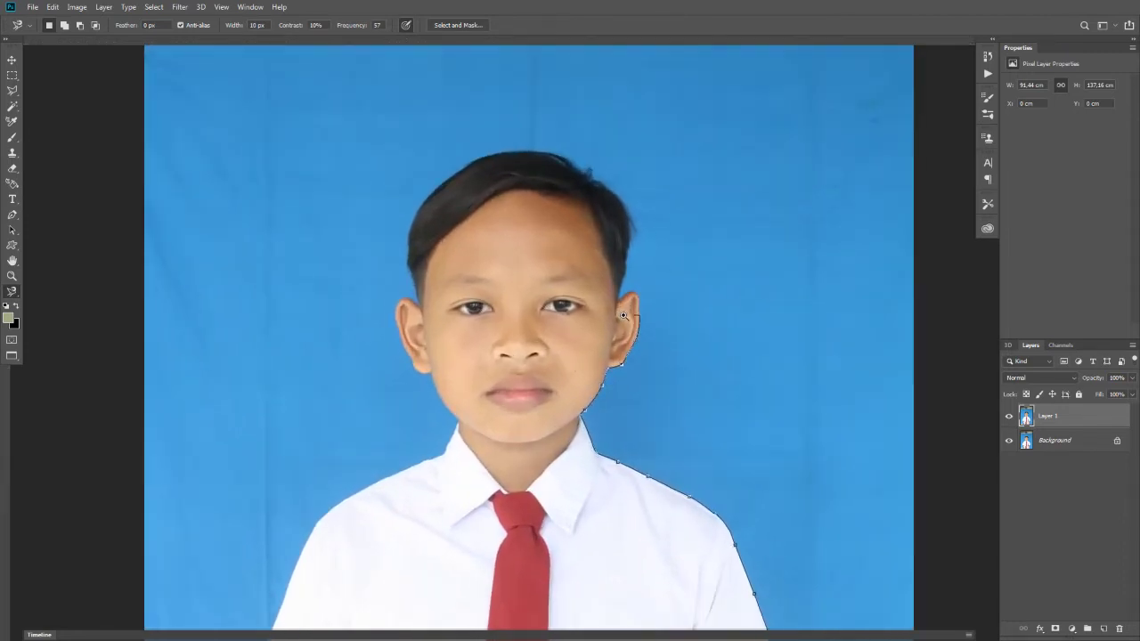
scroll(621, 339, "up", 1)
scroll(618, 374, "up", 1)
scroll(613, 405, "up", 1)
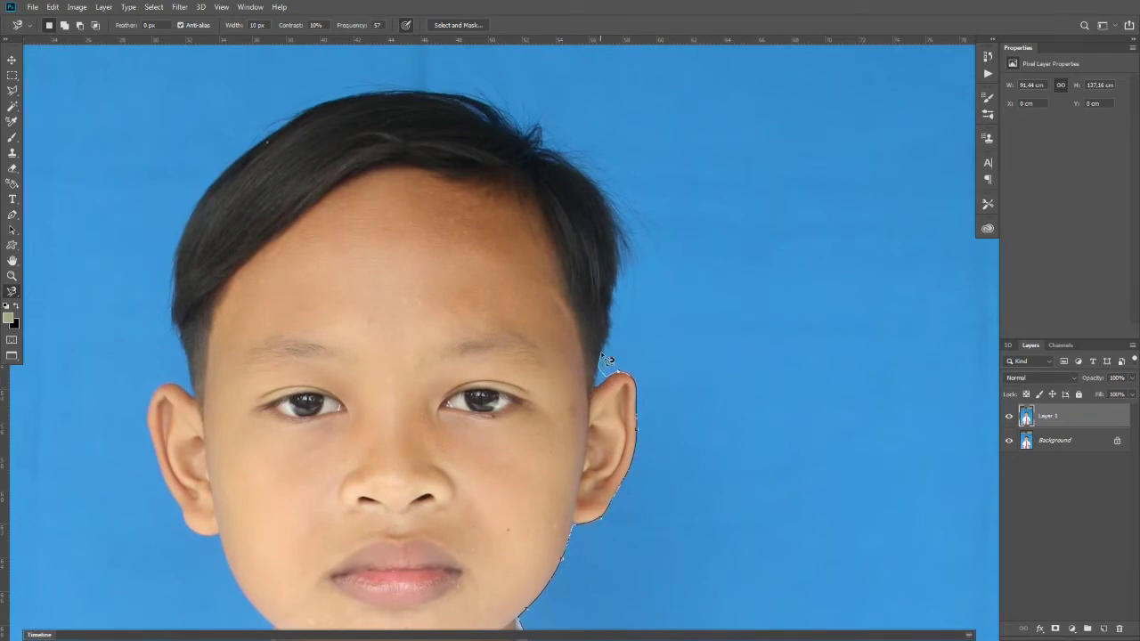
scroll(601, 353, "up", 1)
scroll(599, 338, "up", 2)
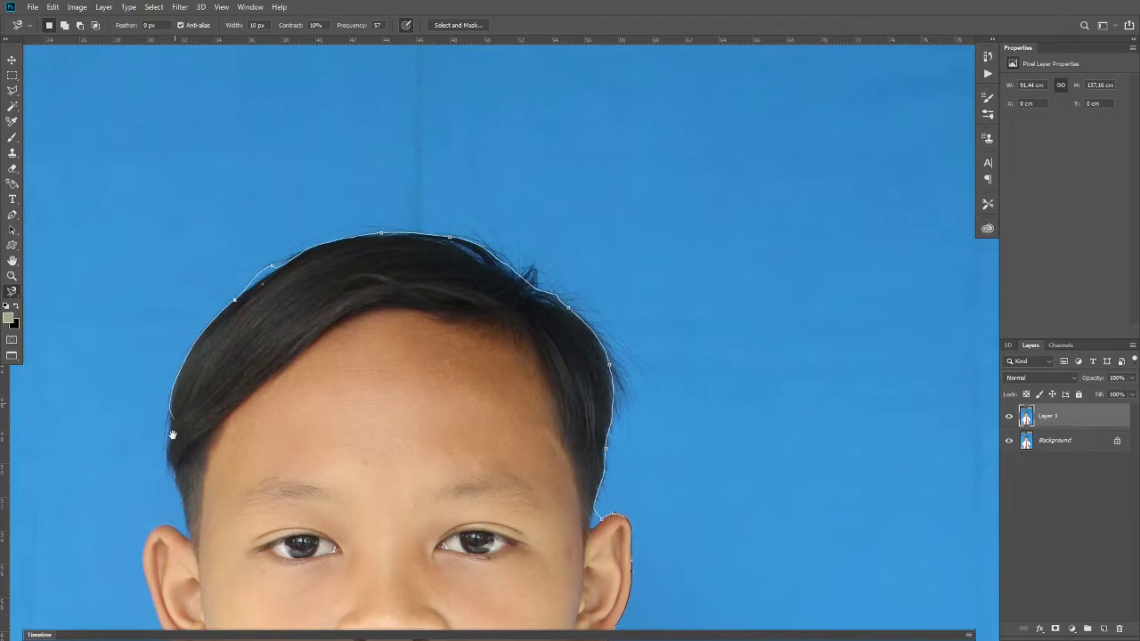
Trace the outline over the hair, shoulder and sleeve, removing one misplaced point
left_click_drag(170, 437, 249, 258)
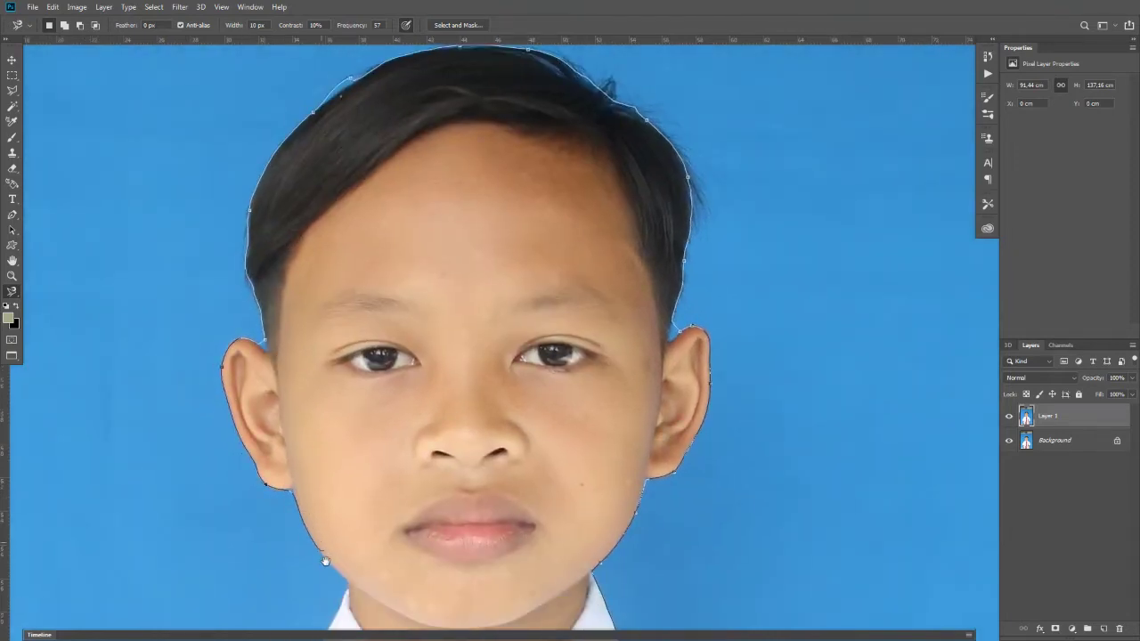
left_click_drag(321, 555, 305, 360)
left_click_drag(168, 504, 485, 234)
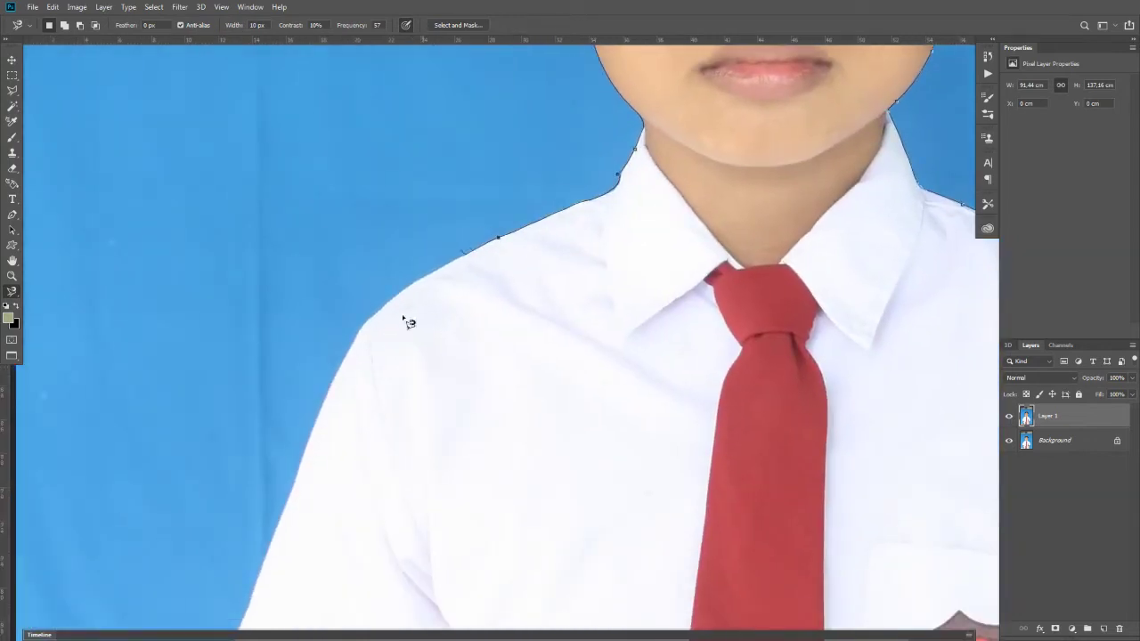
left_click_drag(285, 529, 312, 458)
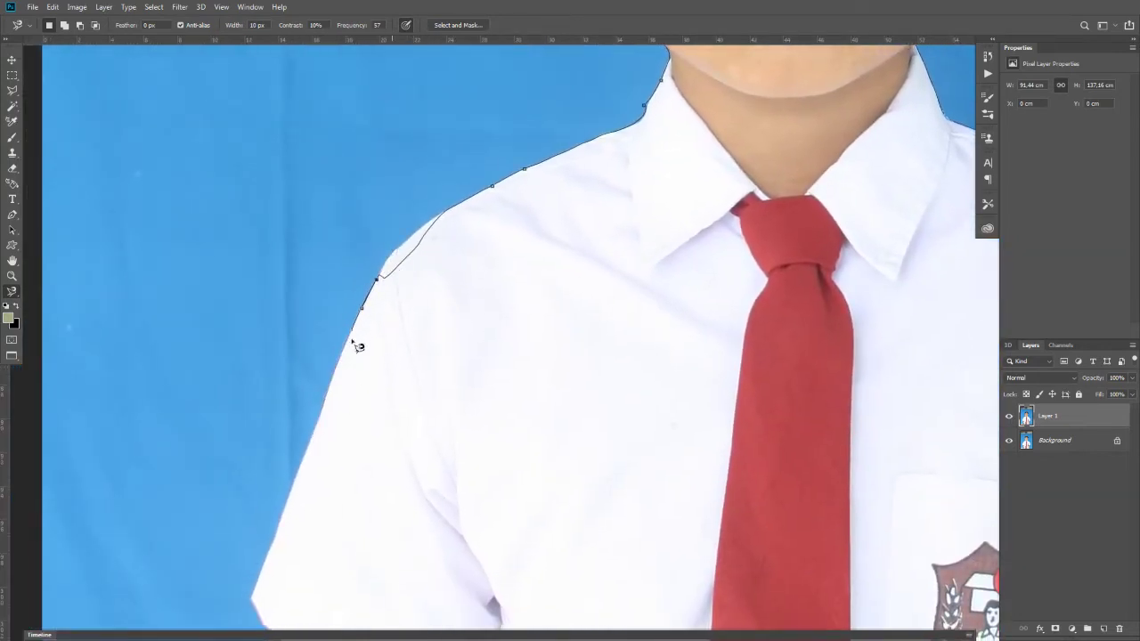
key("BackSpace")
left_click_drag(279, 539, 315, 343)
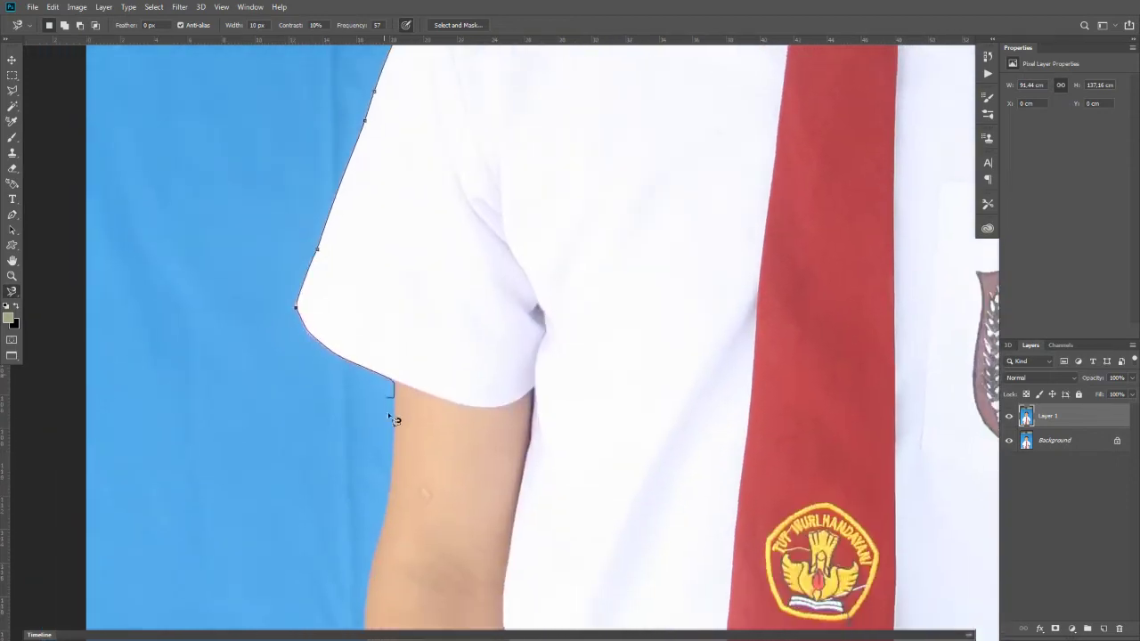
Close the outline into a selection around the boy and fit the whole picture in view
scroll(389, 377, "down", 2)
scroll(371, 338, "down", 5)
scroll(382, 419, "down", 3)
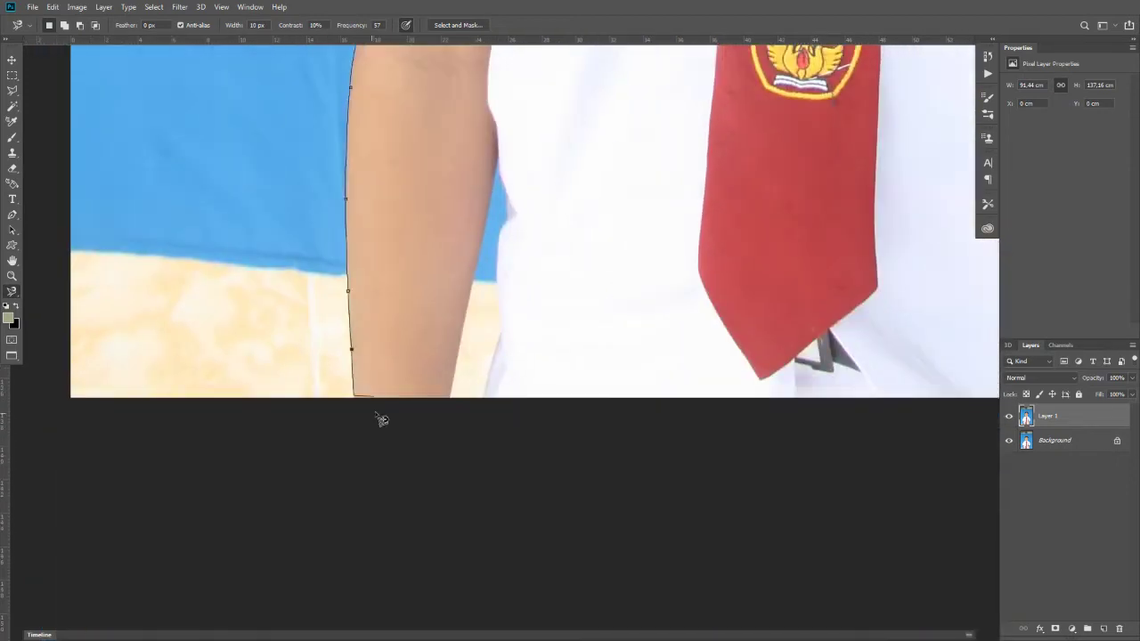
scroll(519, 413, "right", 10)
key("Return")
scroll(430, 356, "left", 5)
key("ctrl+0")
scroll(484, 300, "up", 2)
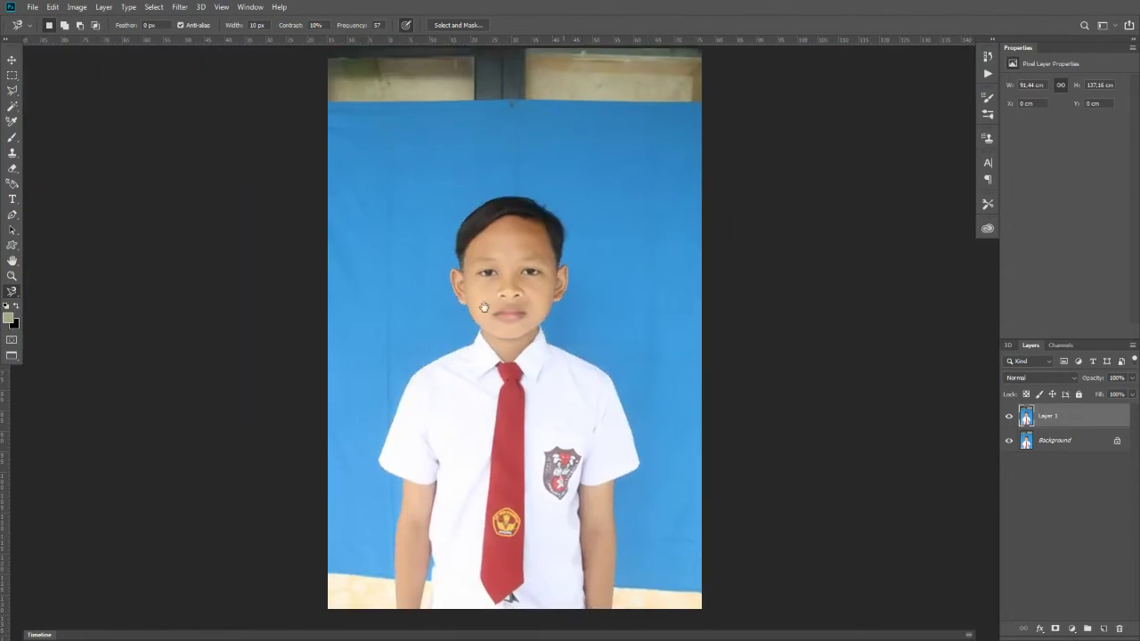
scroll(523, 332, "up", 2)
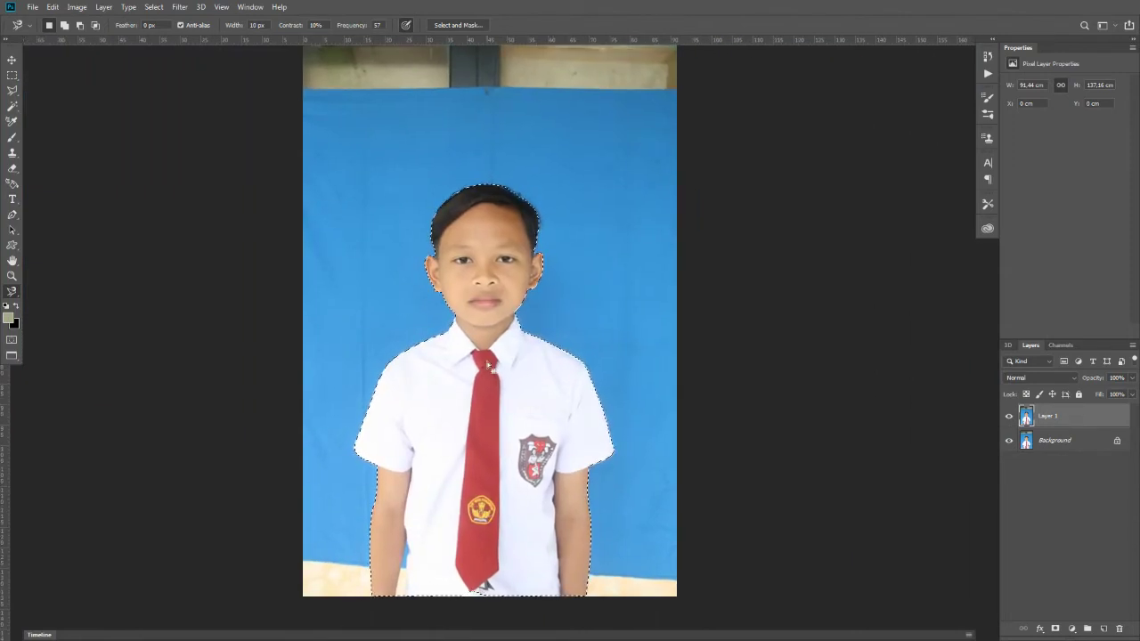
Feather the boy's selection by 2 pixels
right_click(481, 340)
left_click(504, 364)
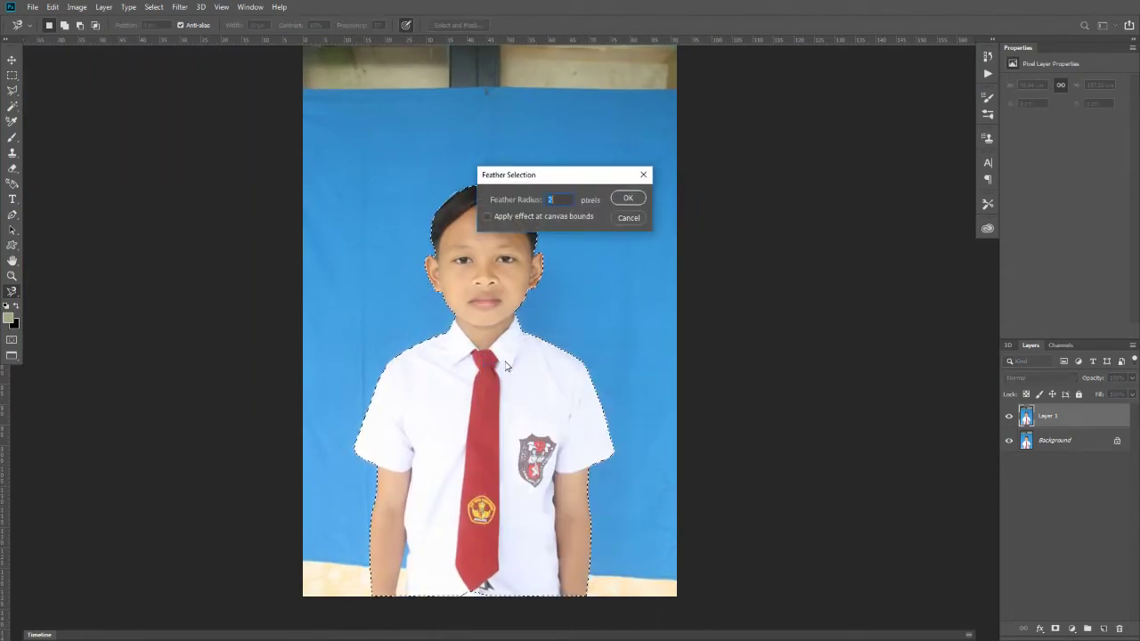
key("Return")
Copy the boy onto a new Layer 2 and fill Layer 1 with black
right_click(505, 363)
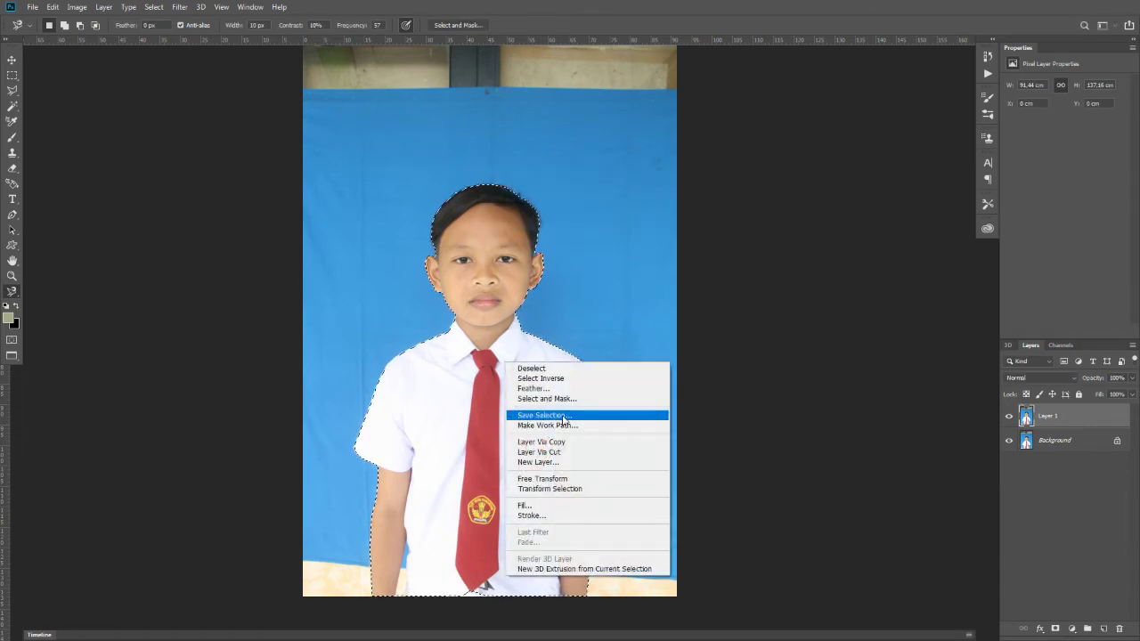
left_click(579, 442)
left_click(1051, 440)
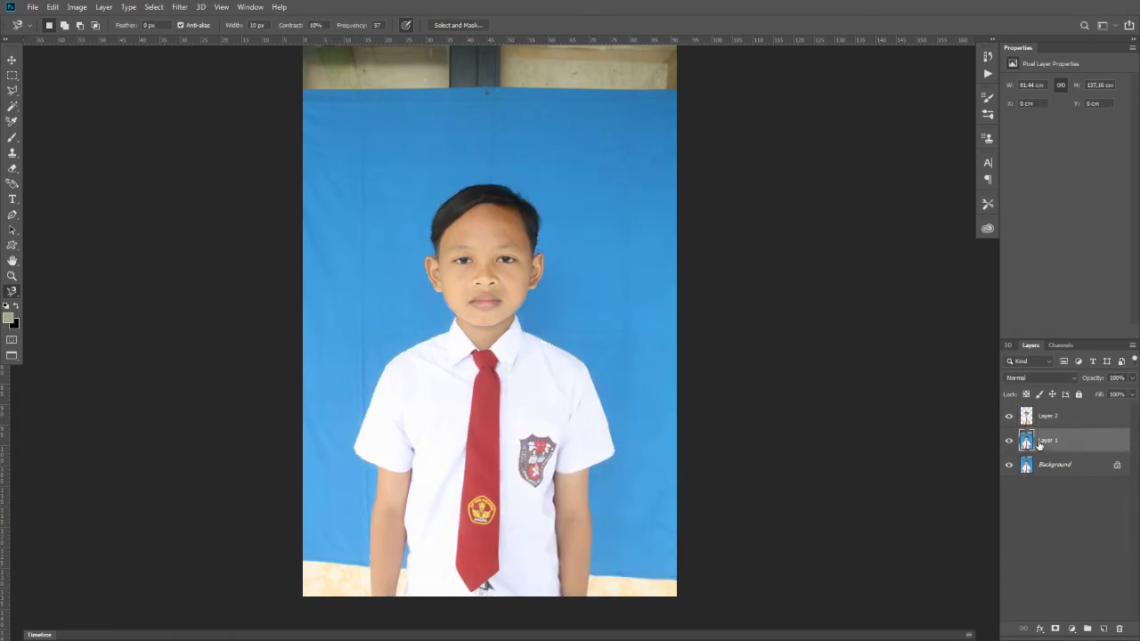
key("ctrl+BackSpace")
Zoom in and erase the blue patch at the hair tip on Layer 2
mouse_move(443, 203)
left_mouse_down()
mouse_move(546, 159)
mouse_move(522, 196)
mouse_move(519, 158)
mouse_move(445, 197)
left_mouse_up()
key("e")
key("ctrl+z")
left_click(1037, 419)
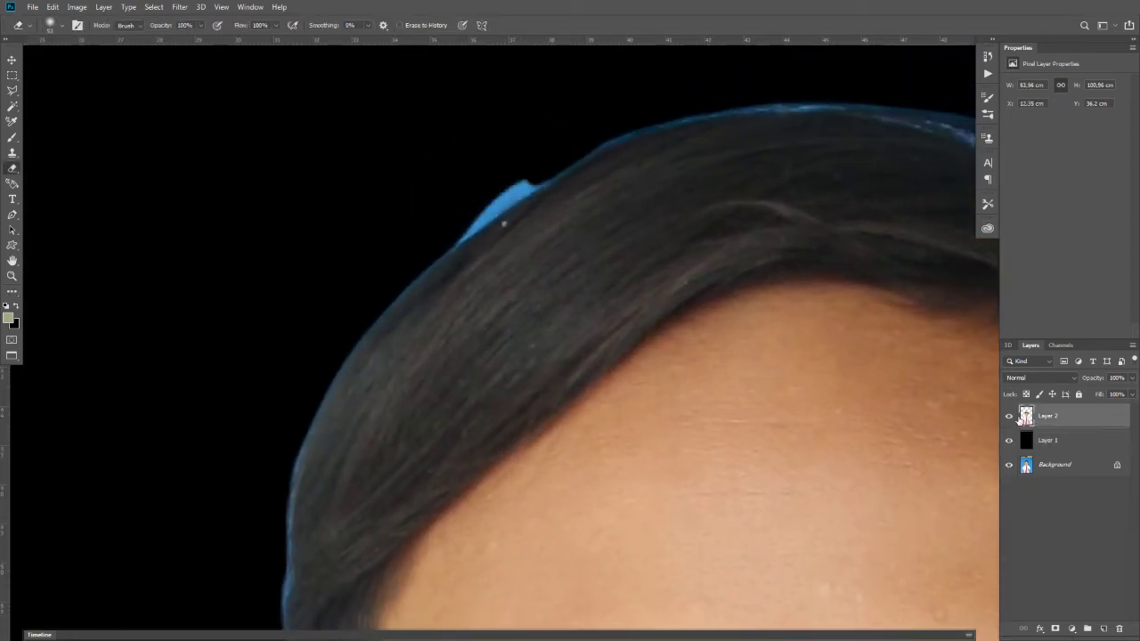
left_click_drag(522, 160, 445, 204)
Set eraser hardness to 73%, erase the blue fringe along the left hair edge, and fit to screen
right_click(512, 162)
left_click_drag(591, 206, 600, 207)
key("Return")
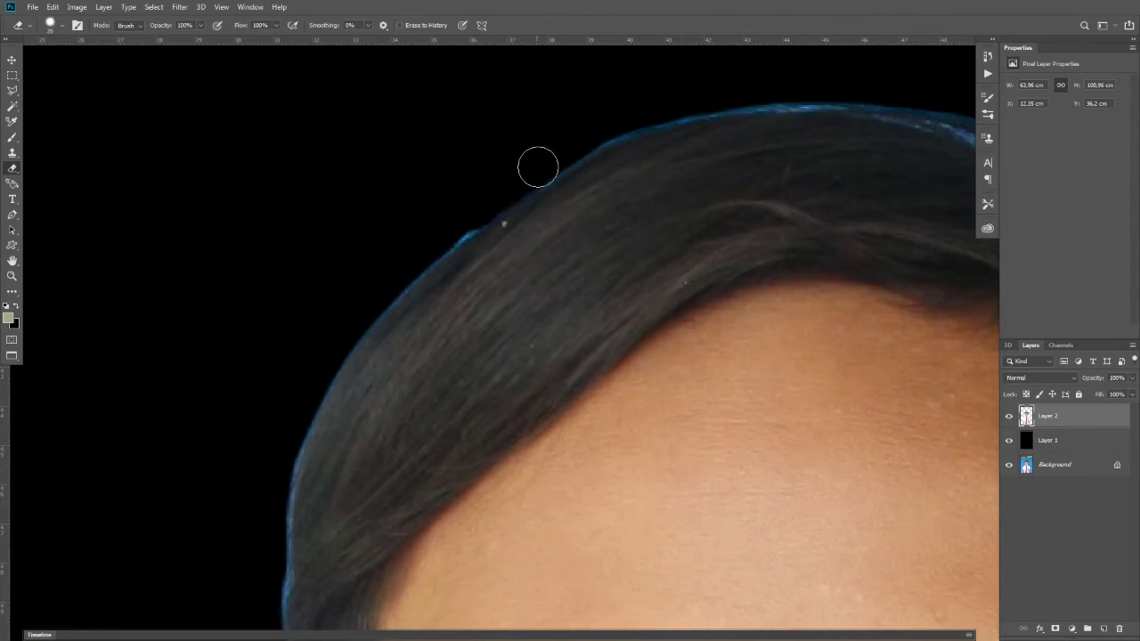
mouse_move(449, 233)
left_mouse_down()
mouse_move(341, 341)
mouse_move(268, 487)
left_mouse_up()
key("ctrl+0")
Delete Layer 1 and Layer 2, then duplicate the Background into a fresh Layer 1
key("v")
left_click(1008, 439)
left_click(1009, 416)
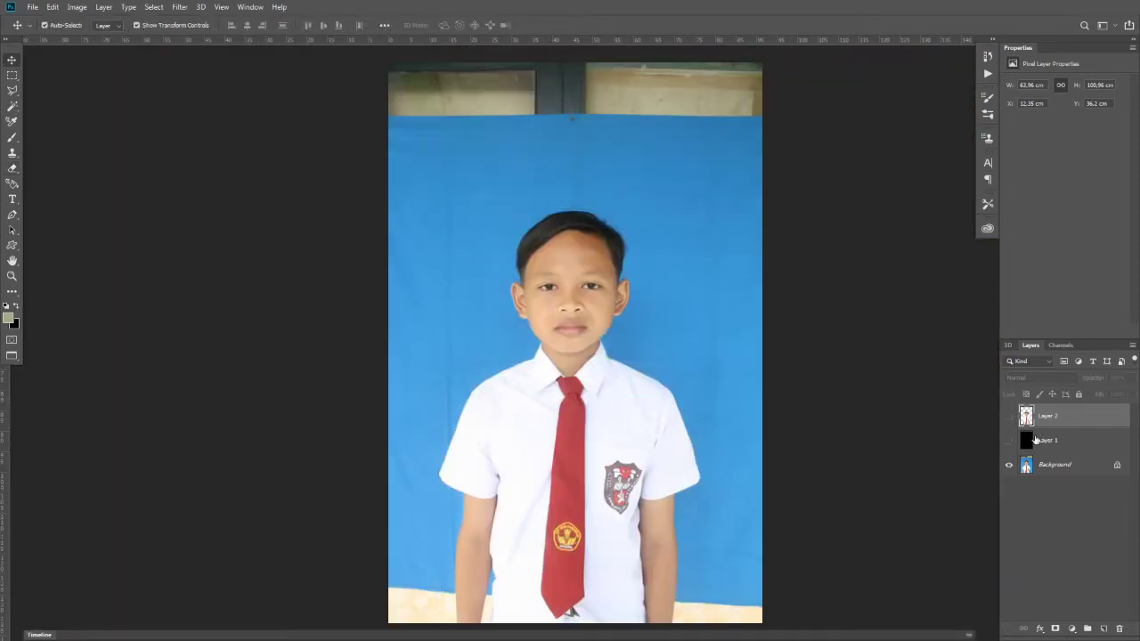
left_click(1049, 441)
left_click(1064, 416, "shift")
left_click_drag(1064, 423, 1119, 629)
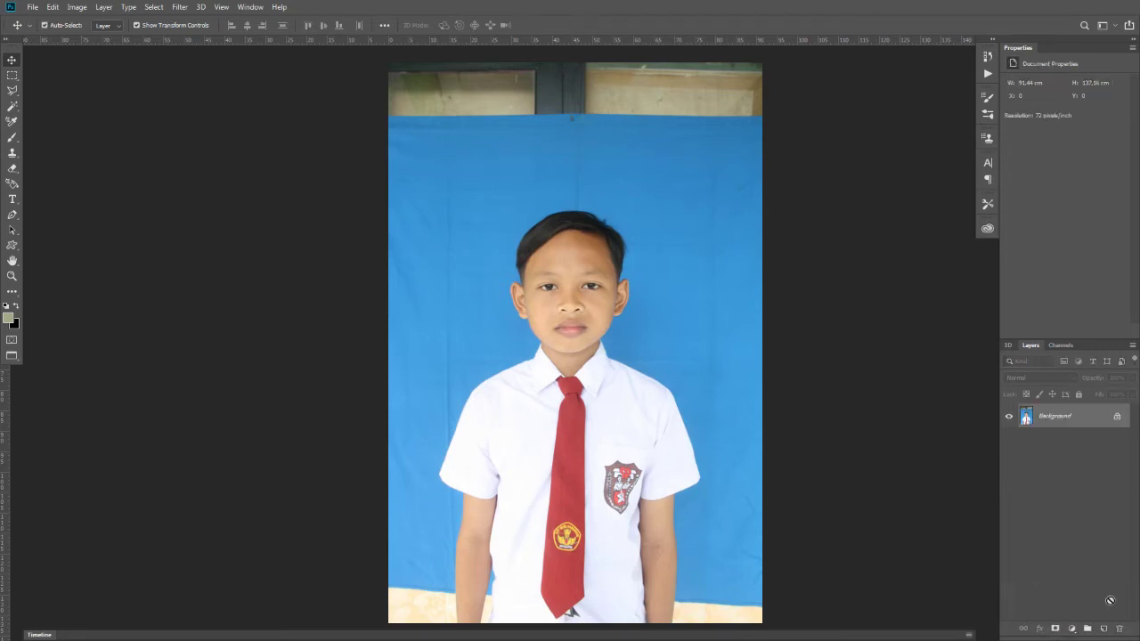
key("ctrl+j")
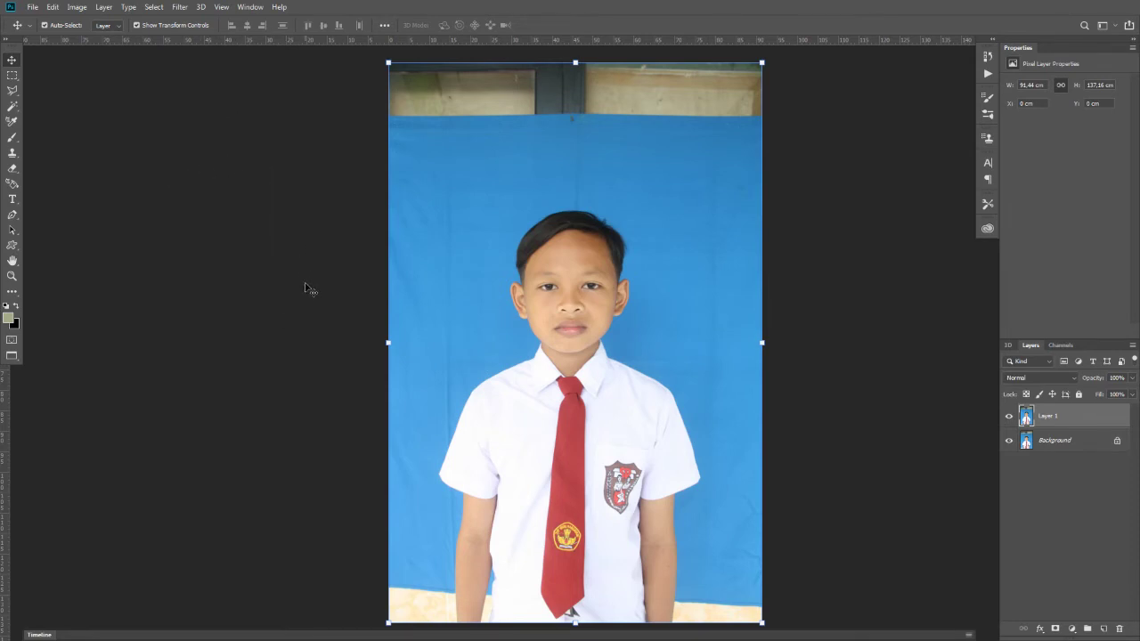
left_click(185, 9)
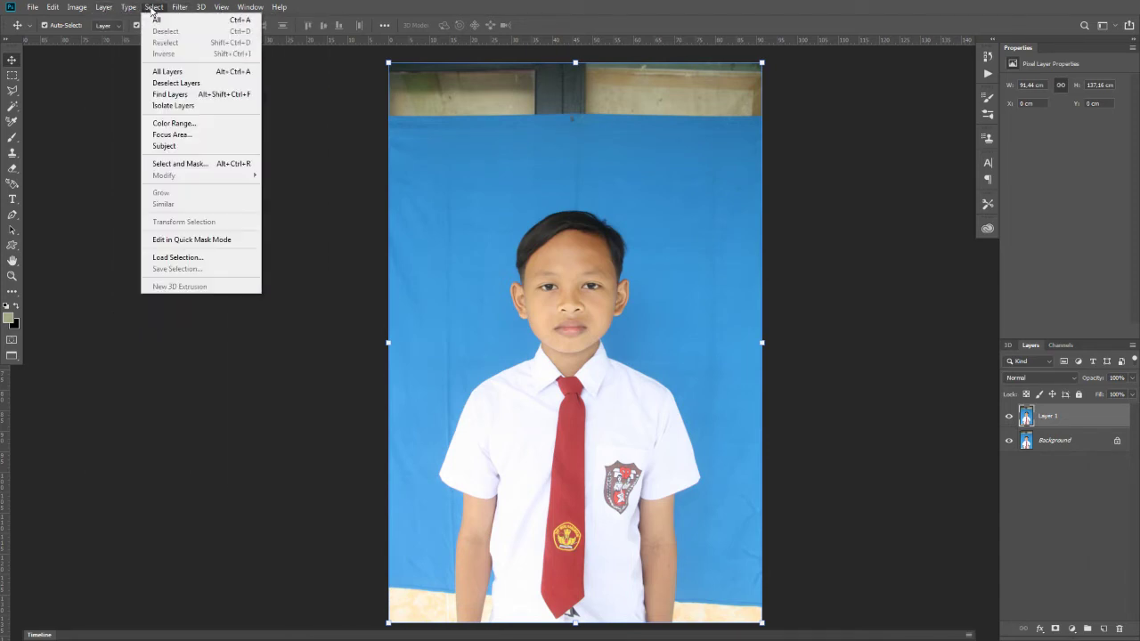
Select the boy with Select Subject and feather the selection
left_click(179, 147)
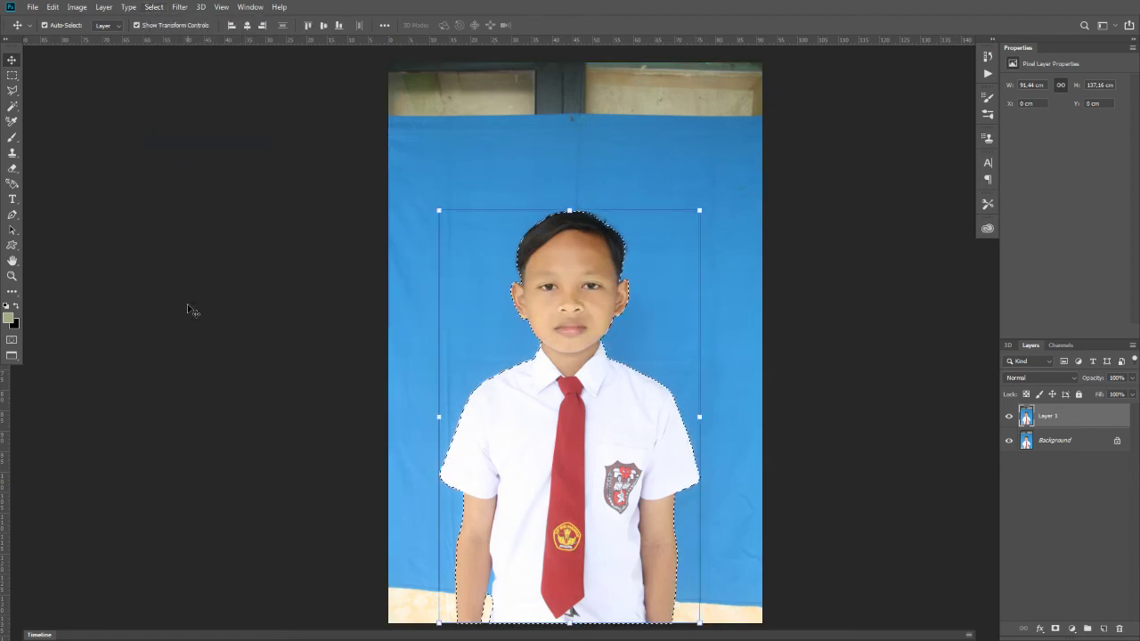
key("l")
right_click(583, 294)
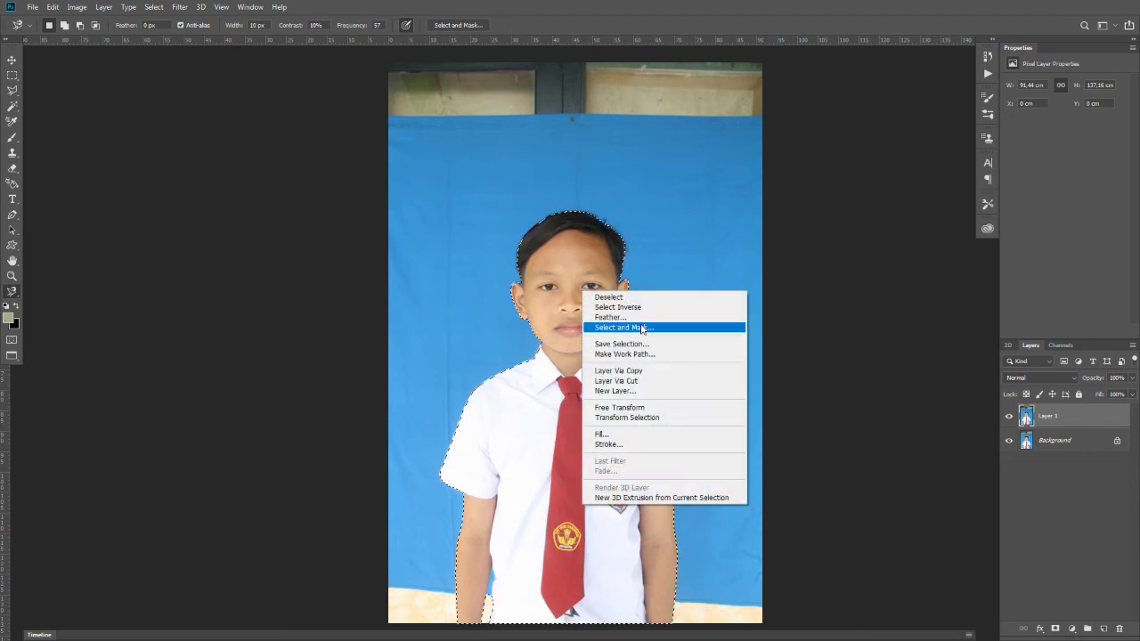
left_click(637, 325)
key("Return")
Copy the boy onto Layer 2 and fill Layer 1 beneath with black
right_click(551, 292)
left_click(578, 373)
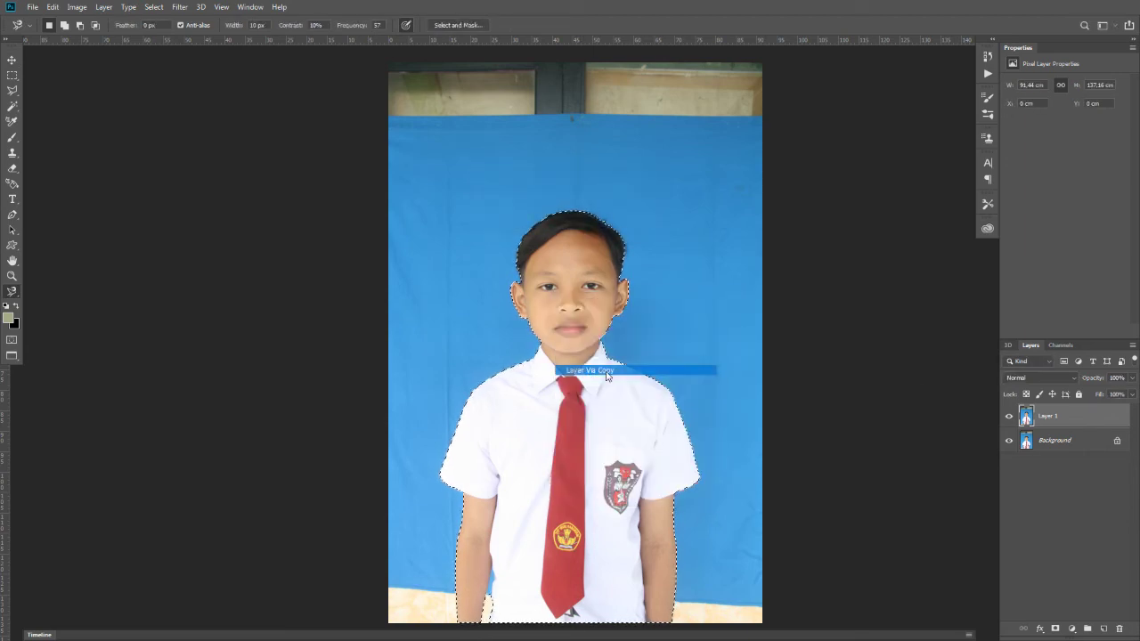
left_click(1051, 440)
key("ctrl+BackSpace")
Zoom in and Magic Wand-select the blue patch between the arm and shirt on Layer 2
key("v")
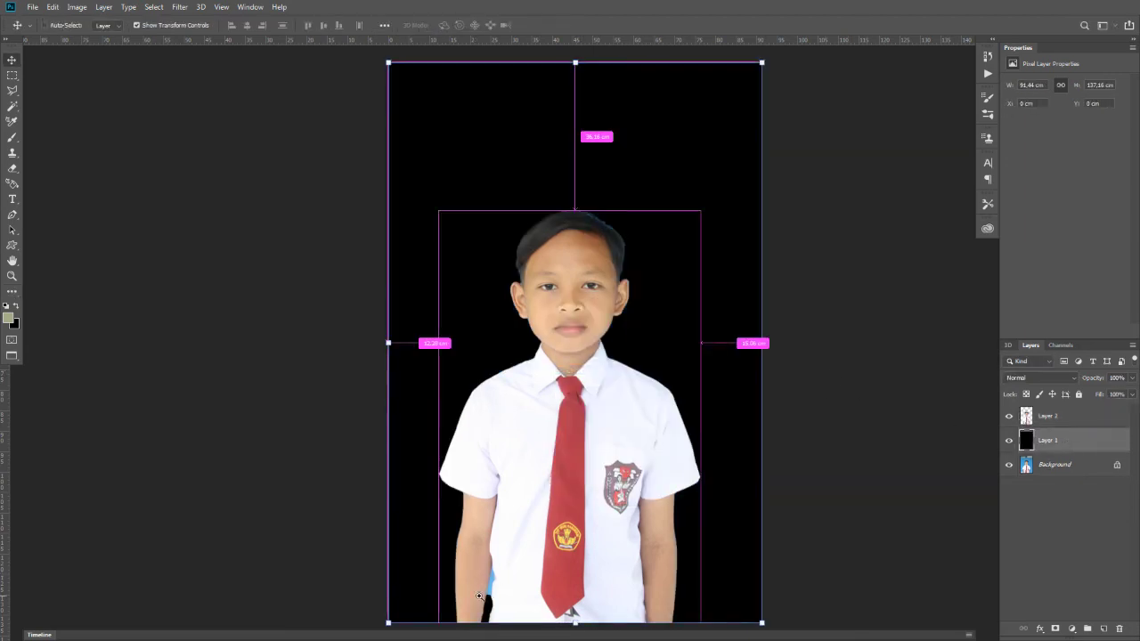
scroll(534, 499, "up", 3)
scroll(558, 453, "up", 2)
scroll(552, 472, "up", 1)
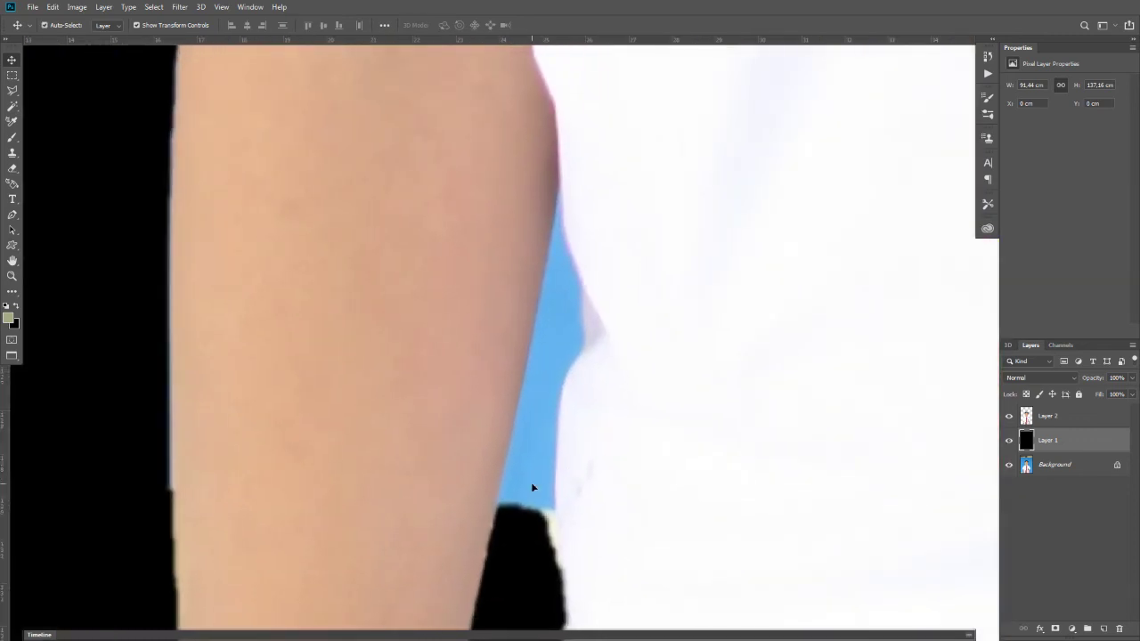
key("w")
key("alt+bracketright")
left_click(543, 445)
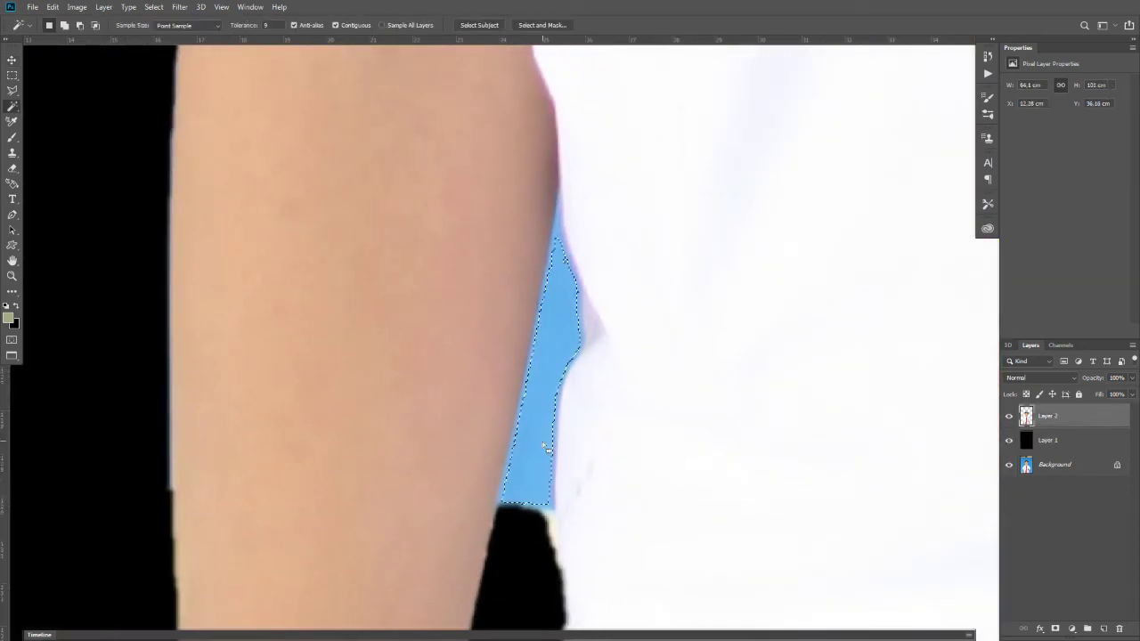
Feather the blue patch selection, delete it, and deselect
right_click(534, 453)
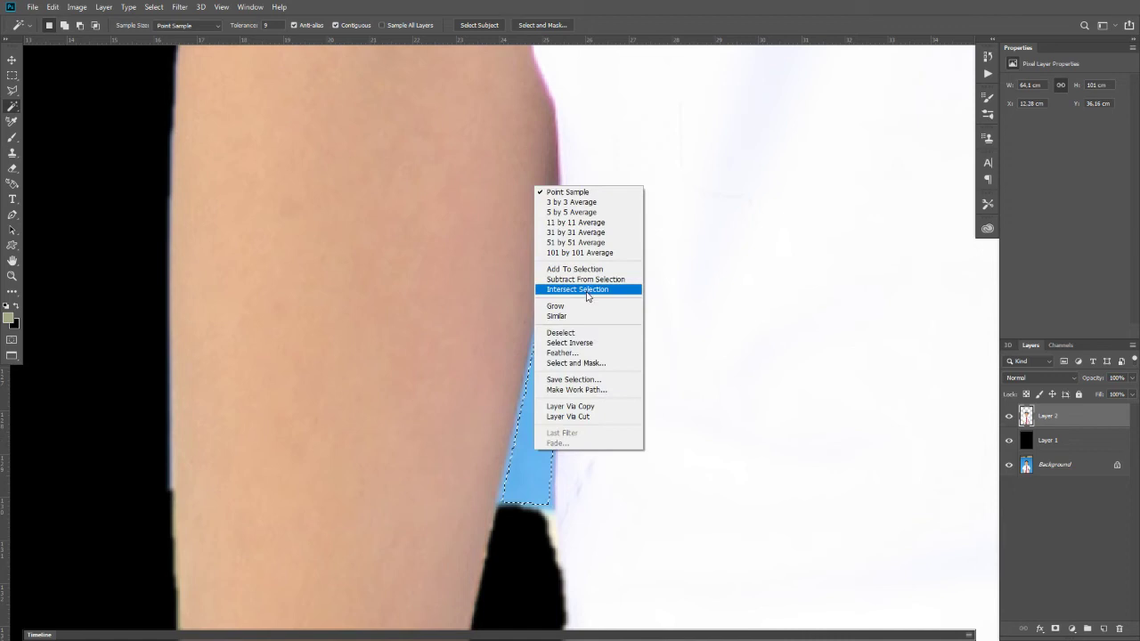
left_click(596, 353)
key("Return")
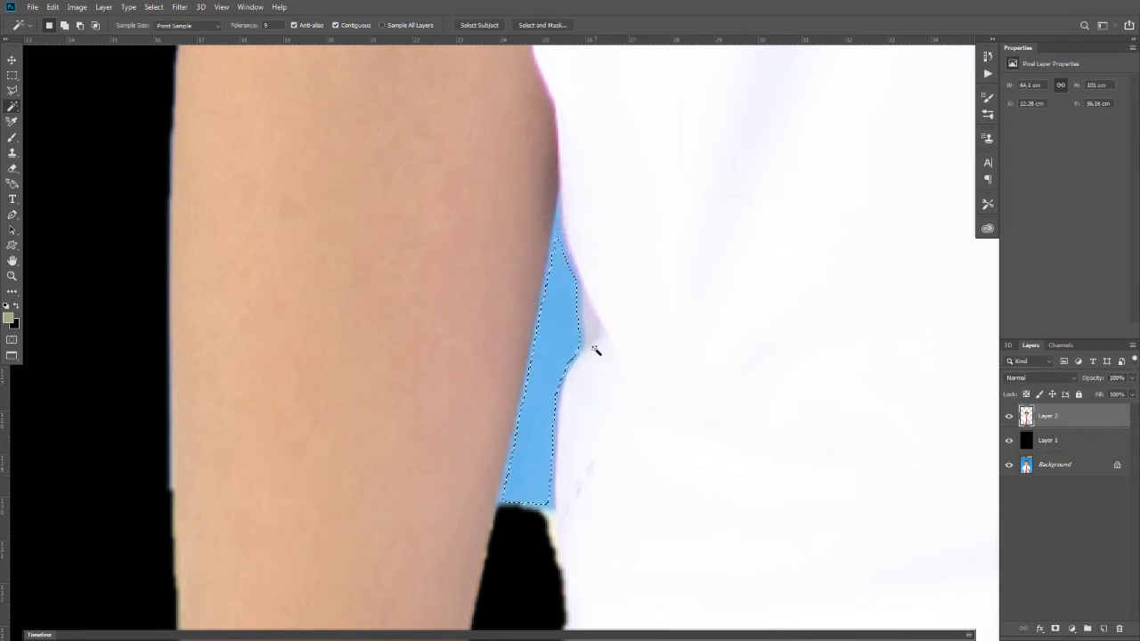
key("Delete")
key("ctrl+d")
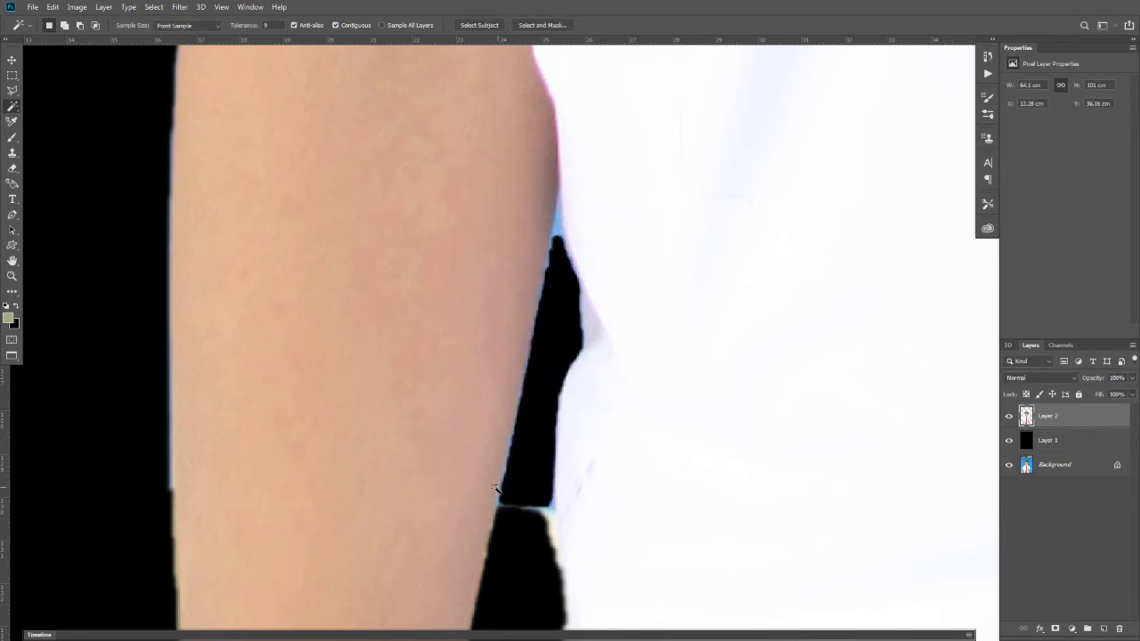
Erase the light strip along the arm edge and zoom out to the whole photo
key("e")
left_click_drag(529, 570, 576, 371)
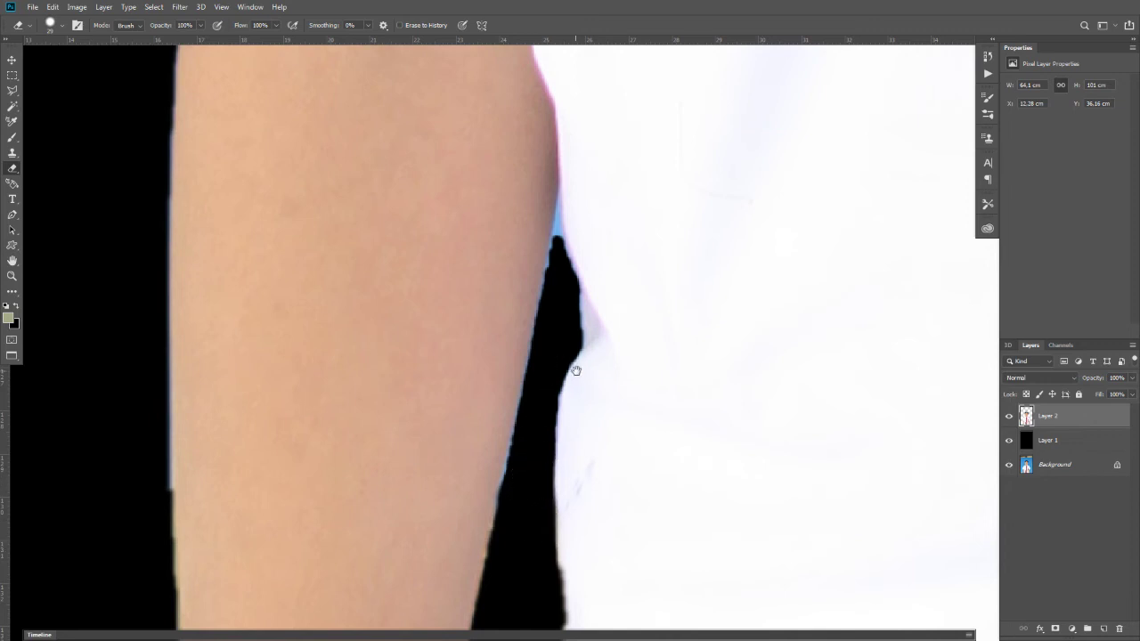
key("ctrl+minus")
key("ctrl+minus")
key("ctrl+minus")
key("ctrl+minus")
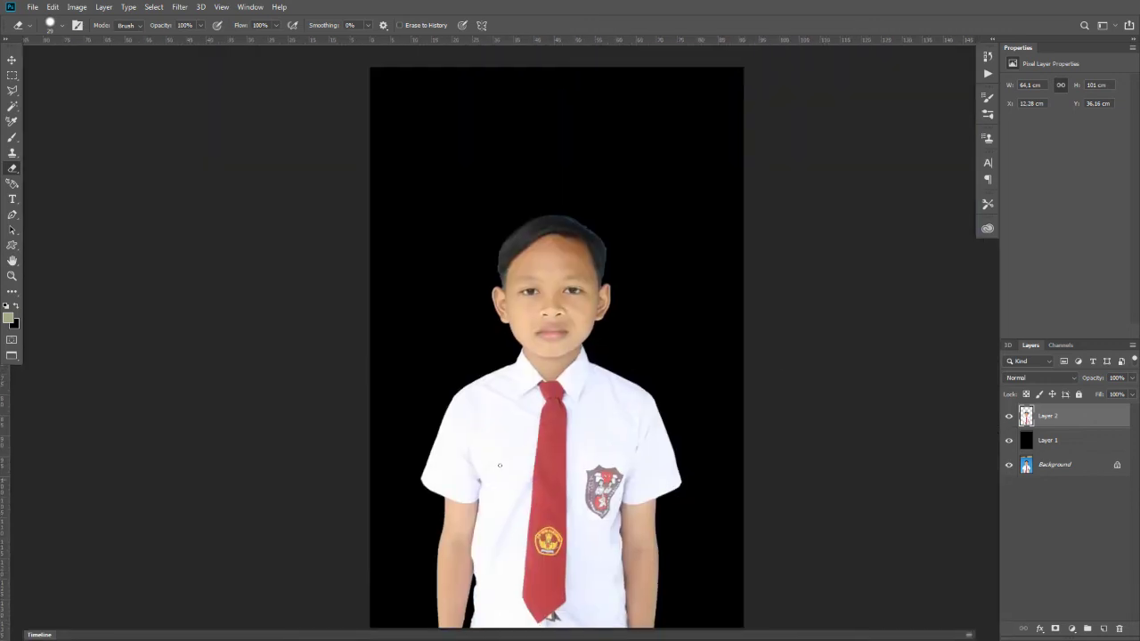
Widen the portrait window and open RB017_20140504203829.jpg from the file browser
key("v")
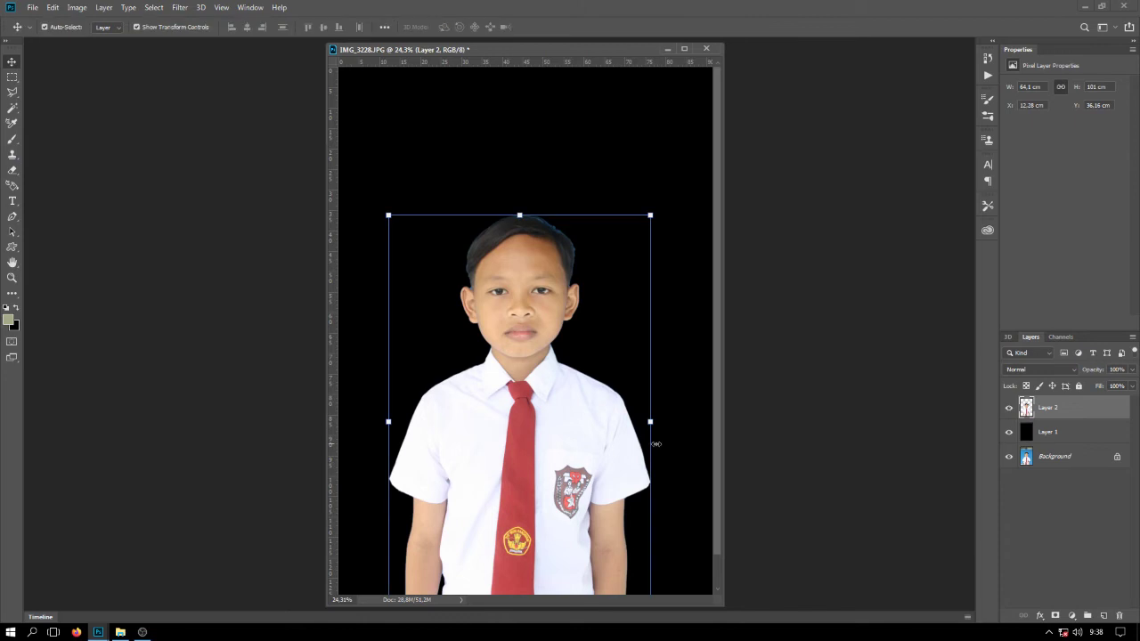
scroll(713, 453, "down", 1)
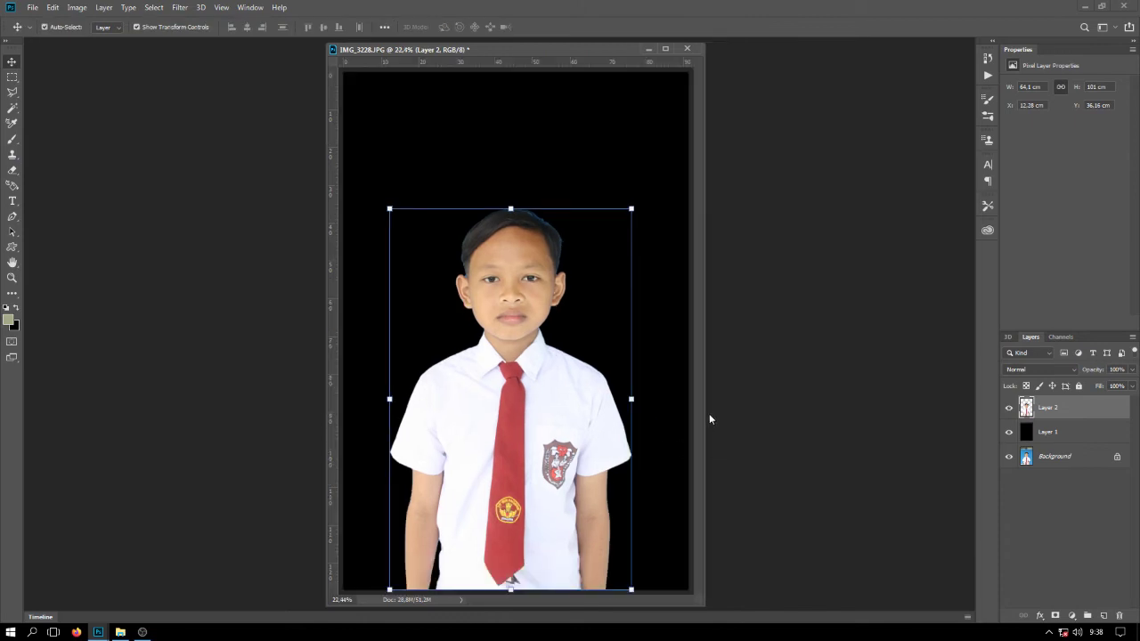
left_click_drag(704, 411, 846, 412)
left_click(780, 435)
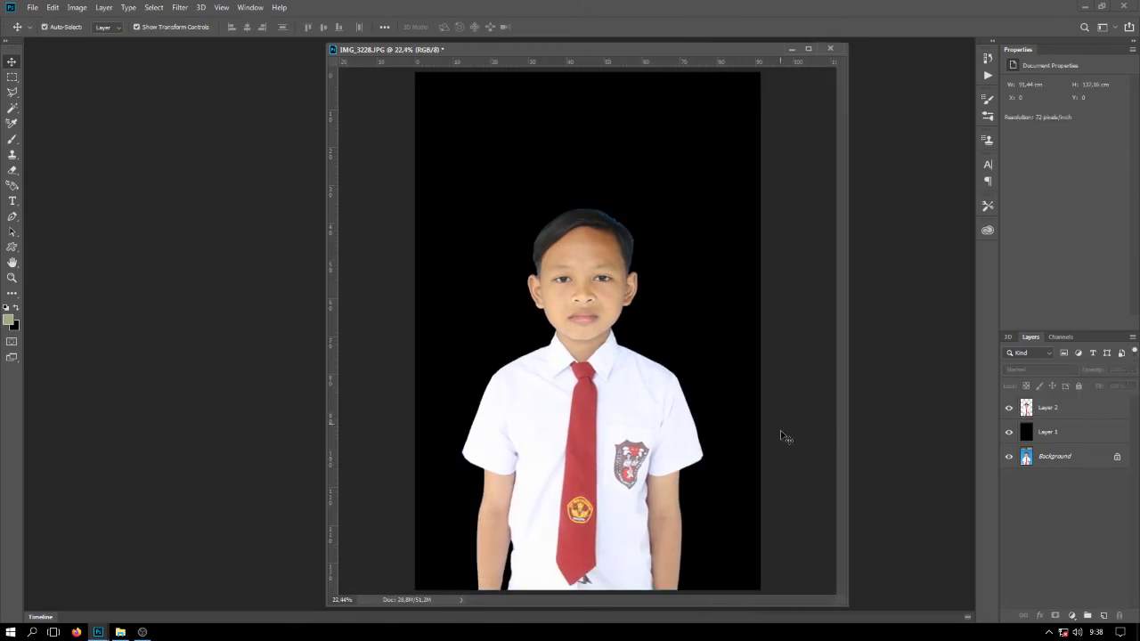
left_click(120, 631)
double_click(357, 190)
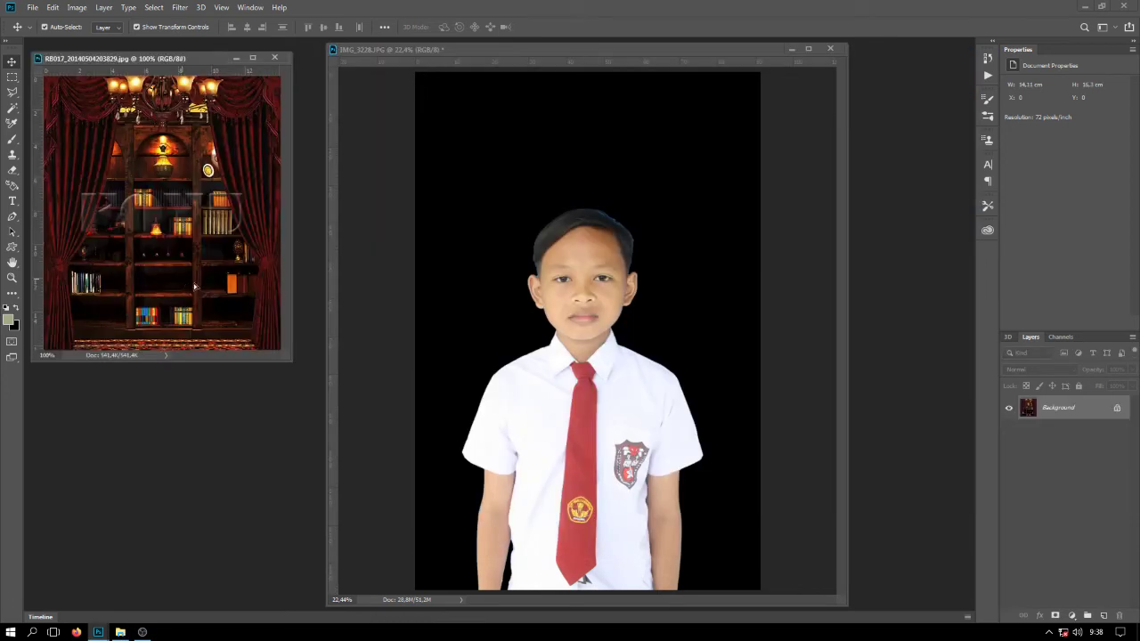
Drag the bookshelf image into the portrait, scale it to fill, and move the boy above it
mouse_move(195, 286)
left_mouse_down()
mouse_move(504, 303)
mouse_move(755, 539)
left_mouse_up()
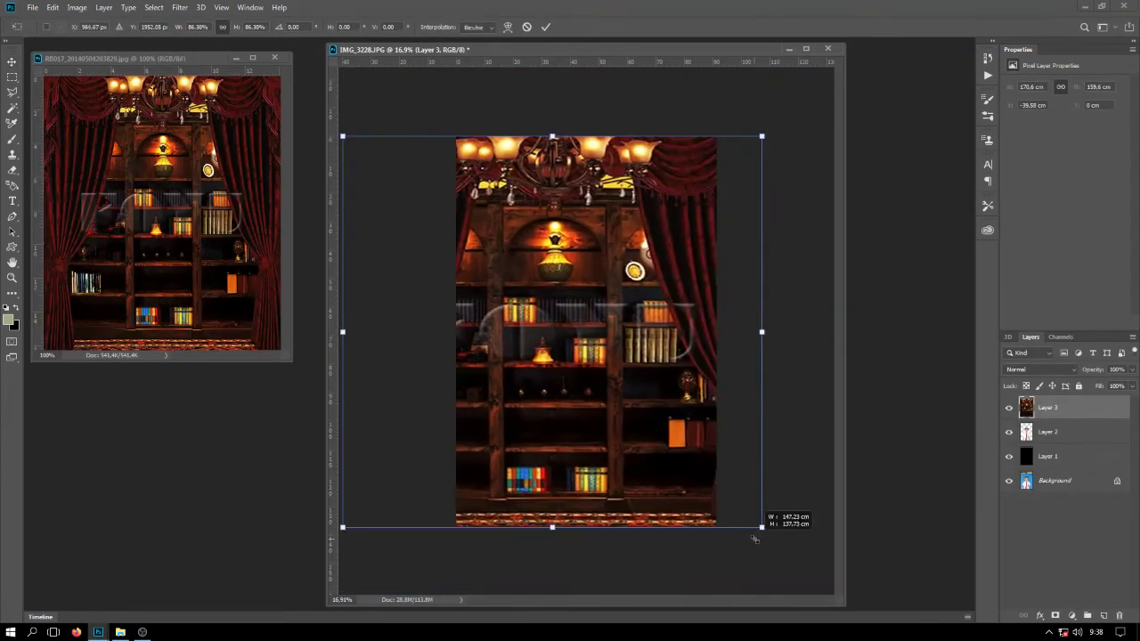
key("Return")
key("ctrl+bracketleft")
Try enlarging the boy, cancel the scaling, and centre him horizontally over the bookshelf
left_click(647, 286)
left_click_drag(674, 241, 724, 156)
left_click_drag(617, 270, 621, 270)
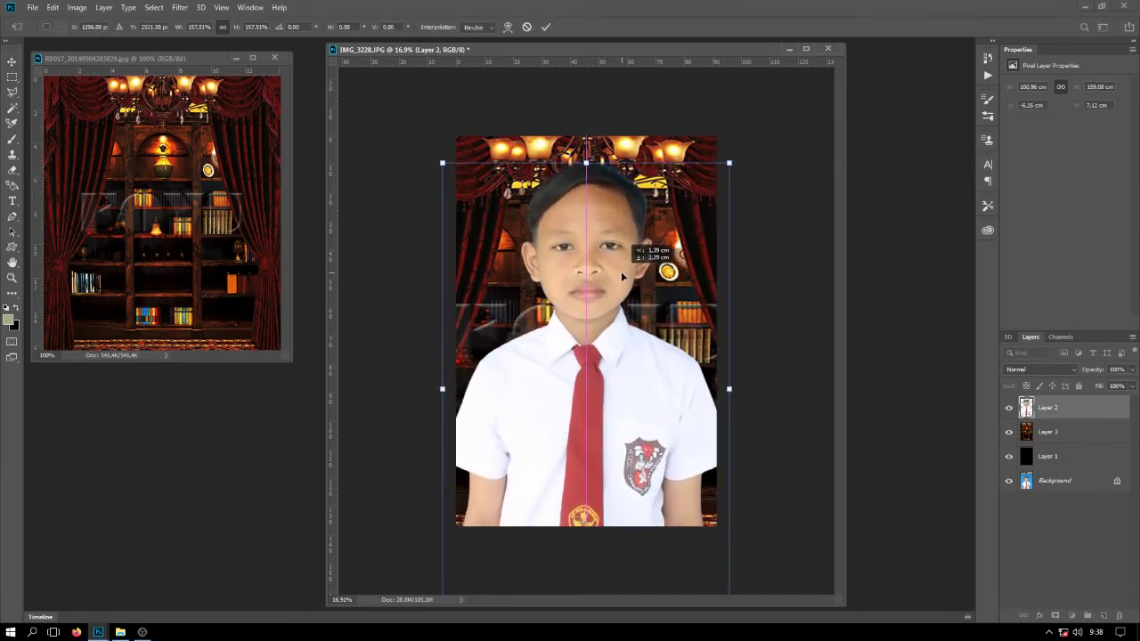
key("Escape")
left_click_drag(577, 368, 601, 369)
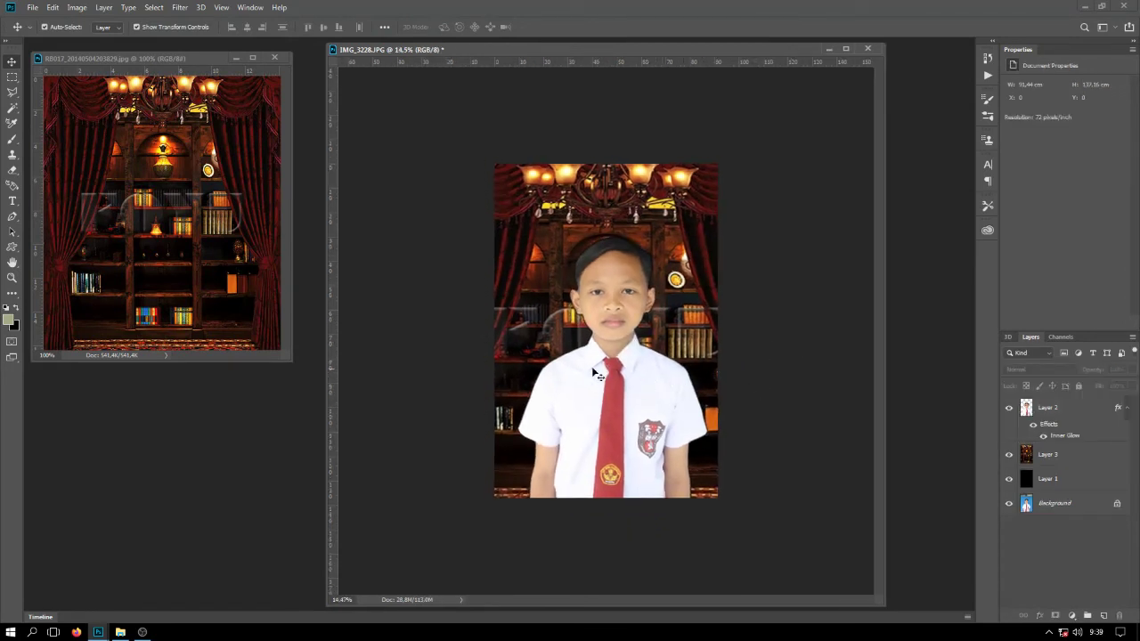
left_click(594, 374)
left_click(800, 347)
left_click(155, 9)
left_click(772, 353)
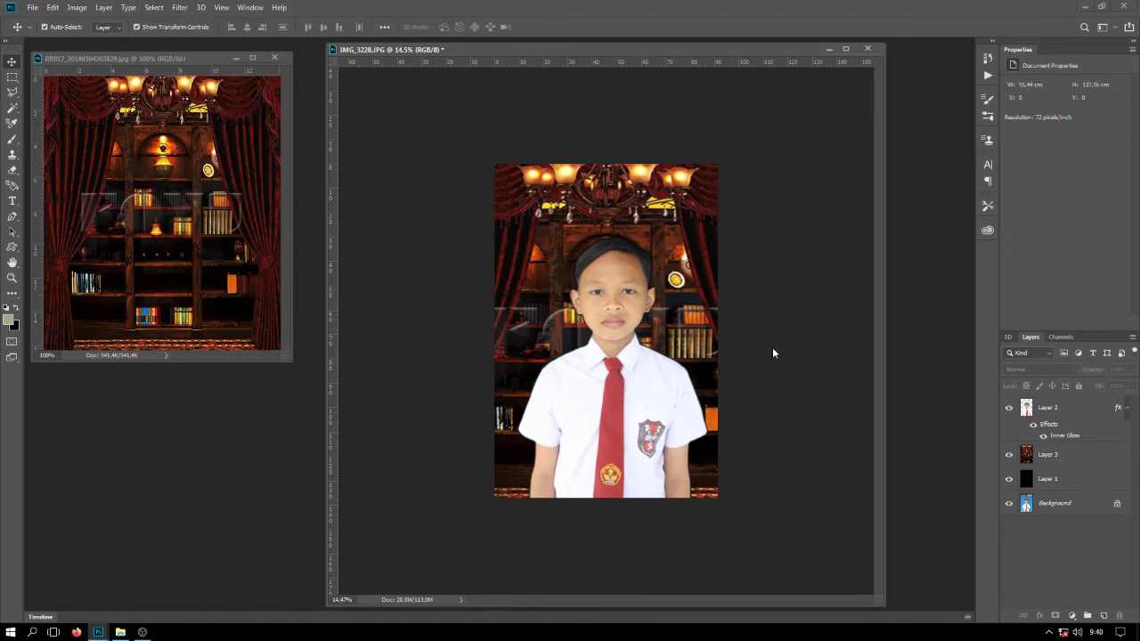